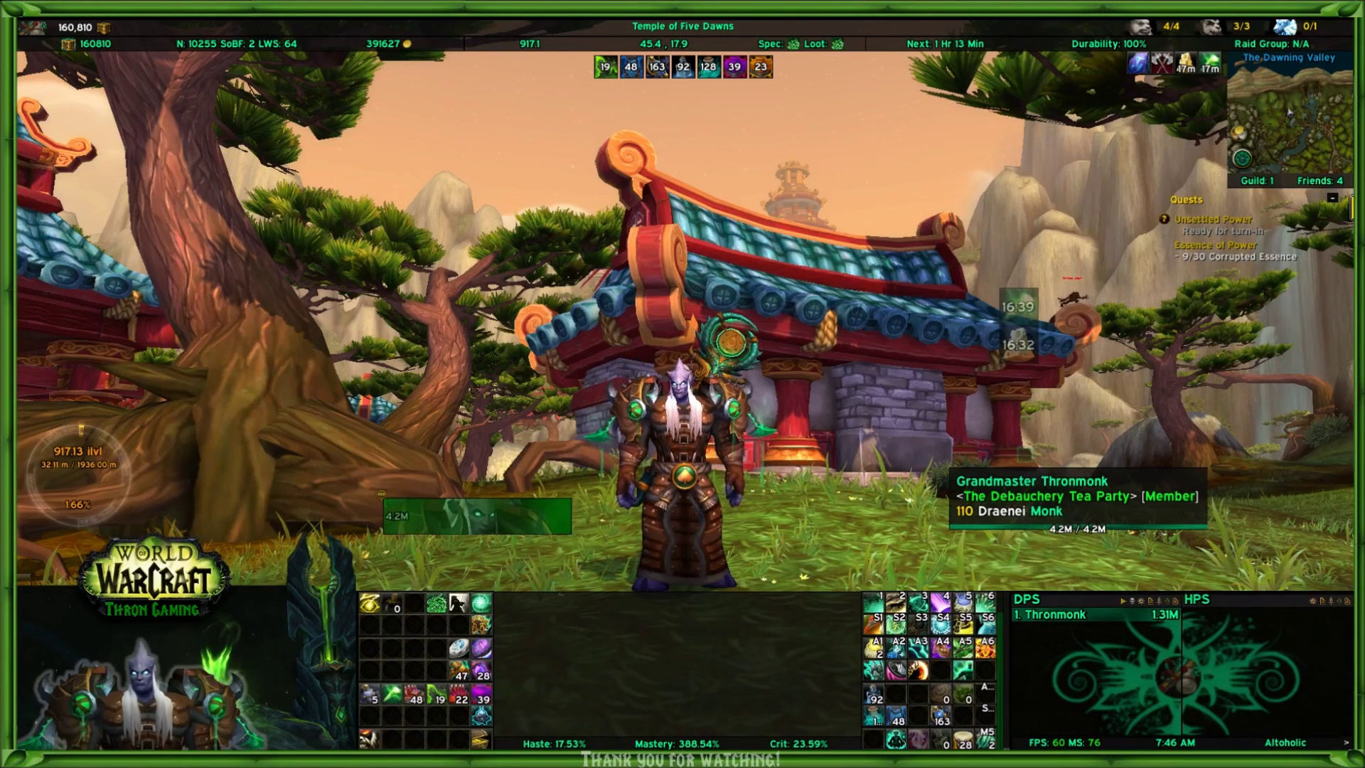
# - Open the ElvUI configuration to the NamePlates page from the ElvUI button
pyautogui.click(185, 742)
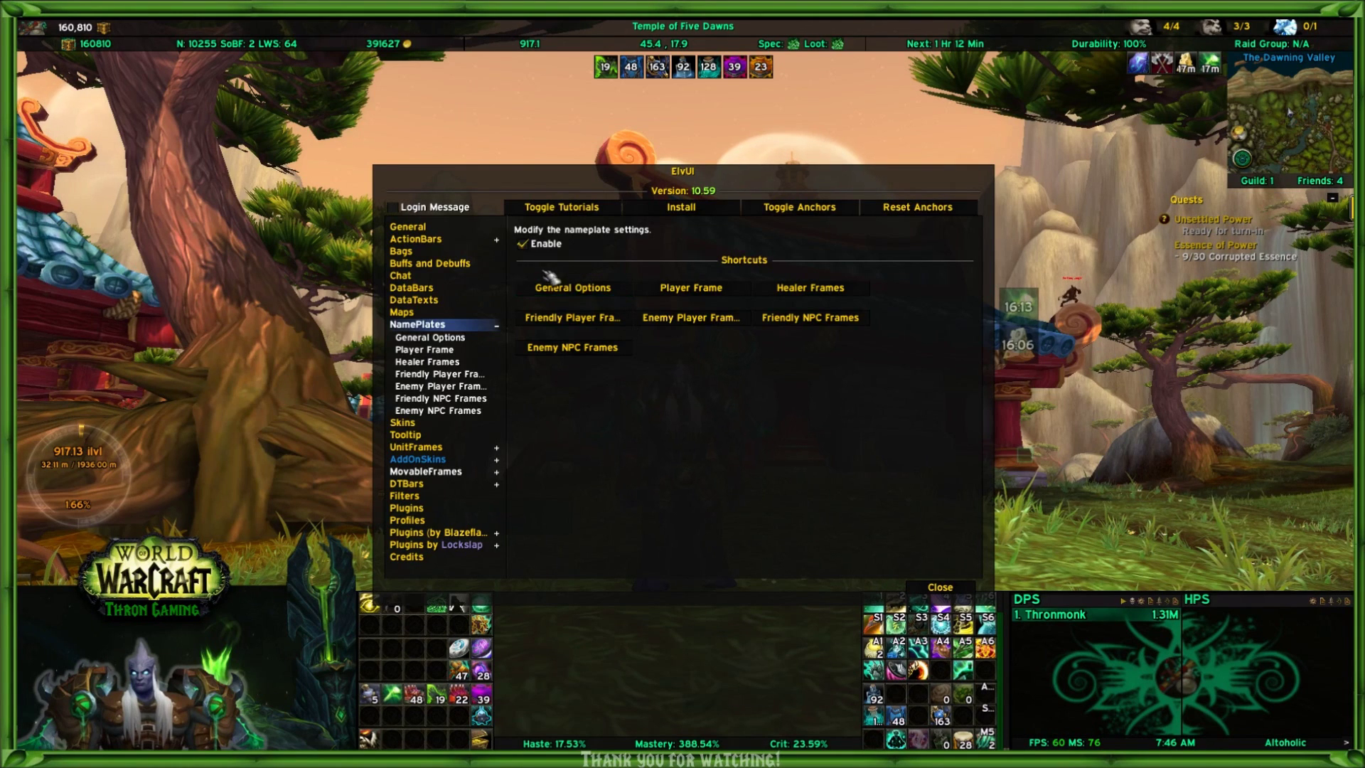
# - Collapse the NamePlates list, view General Options, return to the overview, then close ElvUI
pyautogui.click(498, 325)
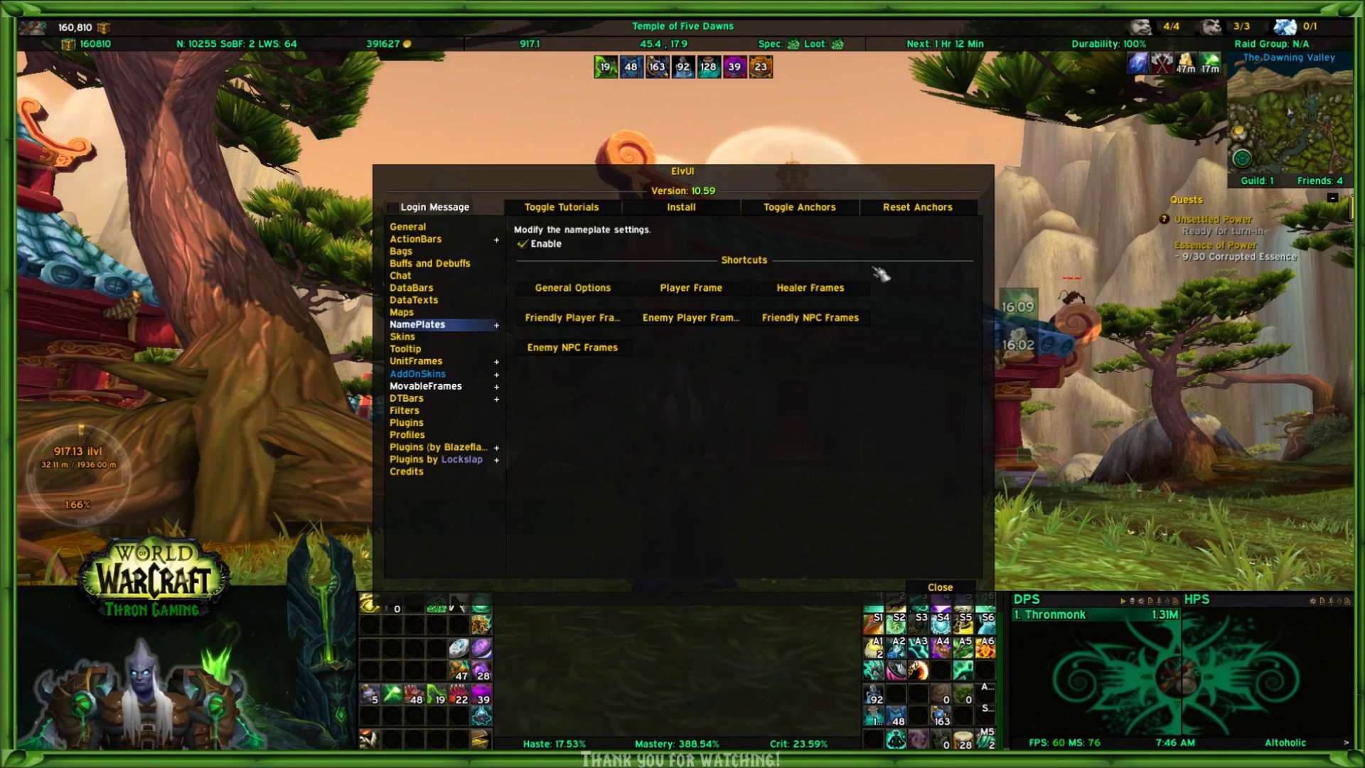
pyautogui.click(565, 293)
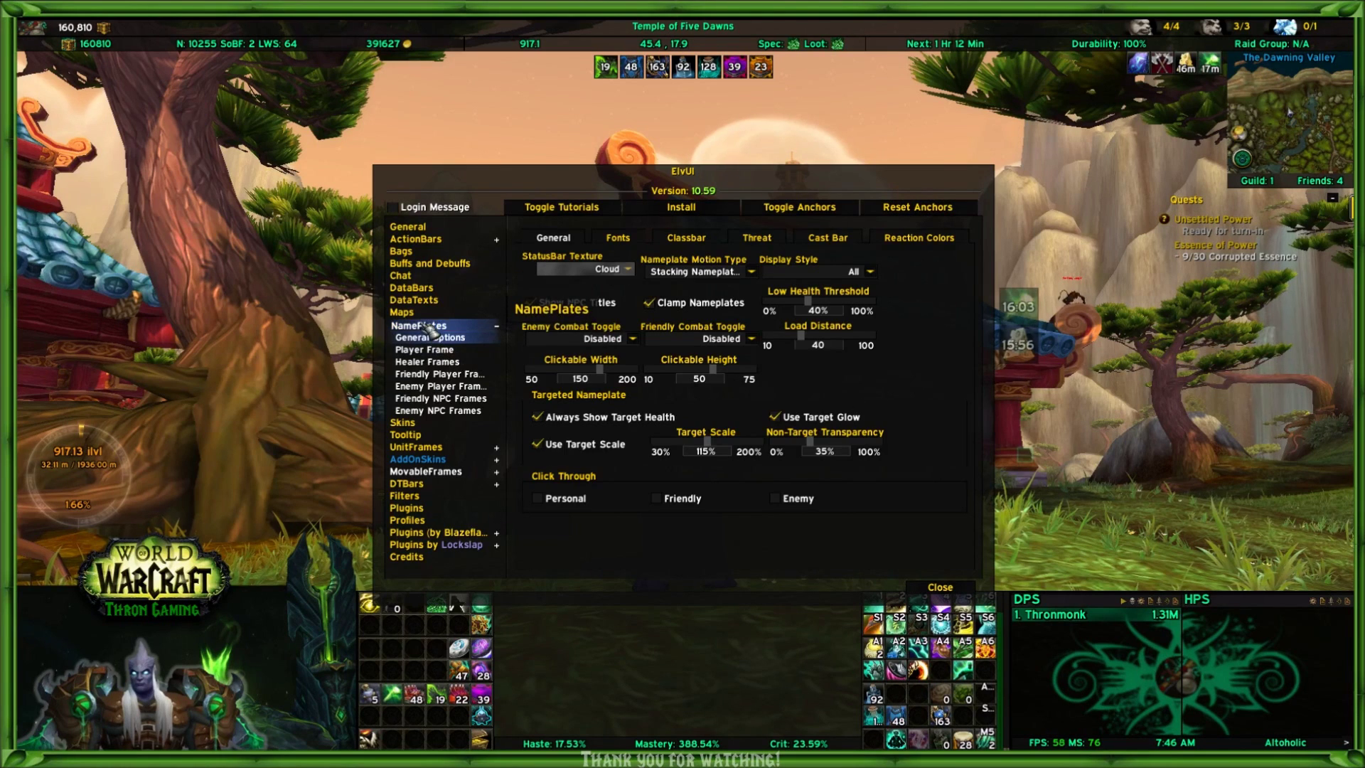
pyautogui.click(430, 326)
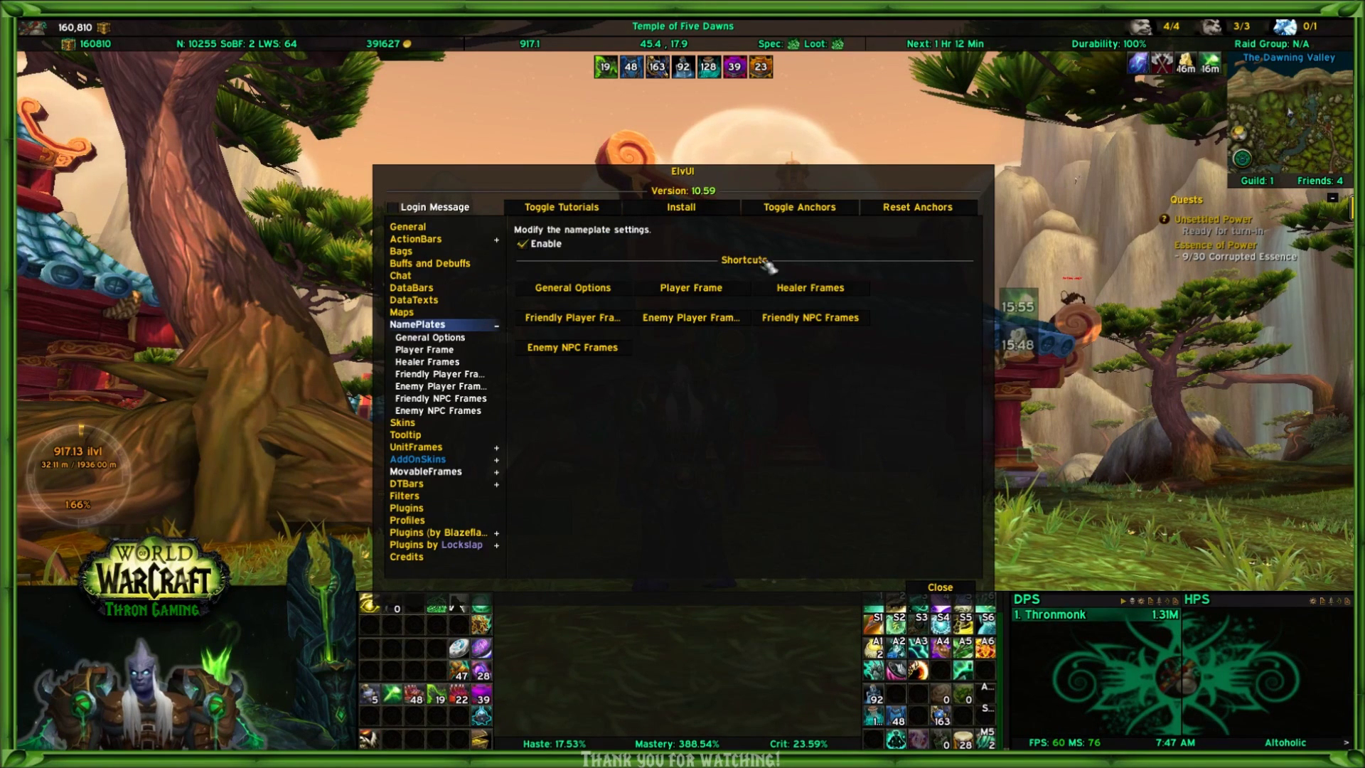
pyautogui.click(940, 586)
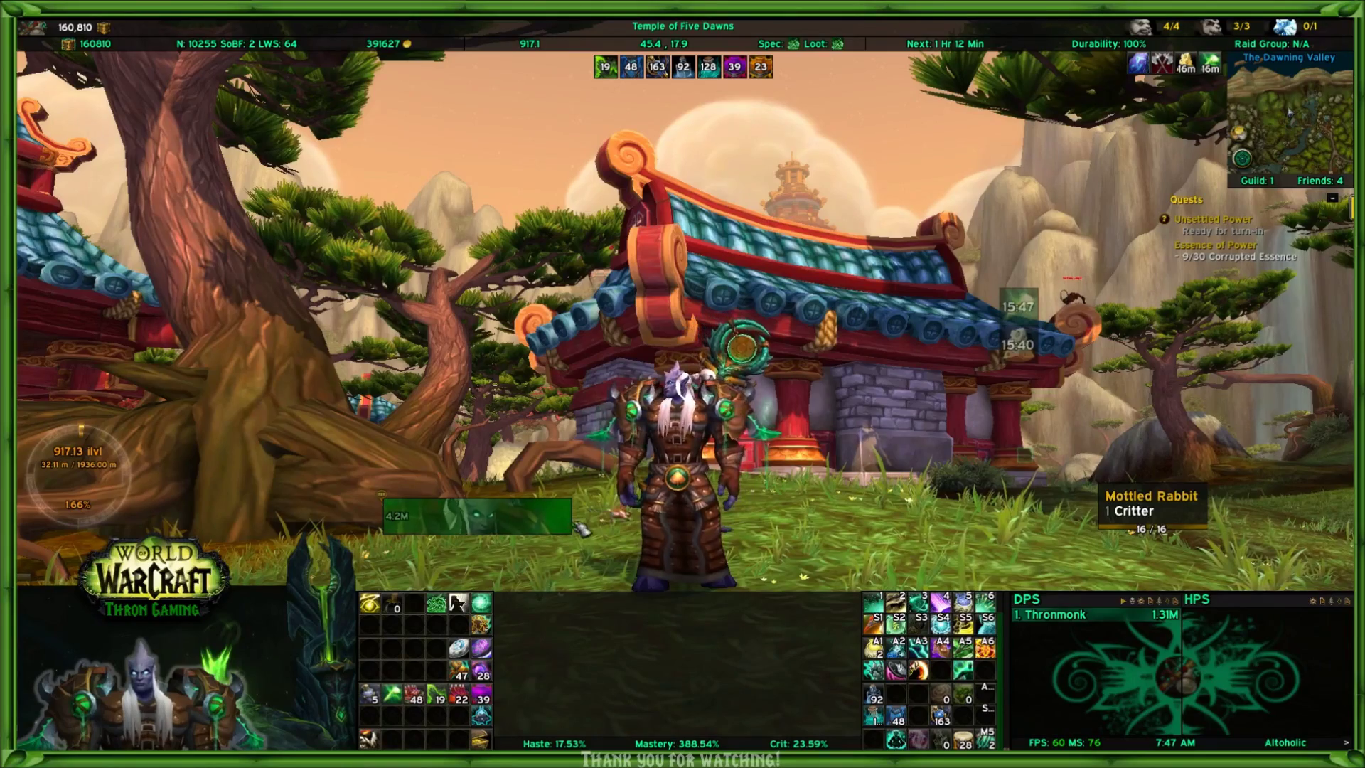
# - Swing the camera to centre the temple and reopen ElvUI on NamePlates
pyautogui.moveTo(683, 455); pyautogui.dragTo(419, 455)
pyautogui.moveTo(897, 384); pyautogui.dragTo(899, 293)
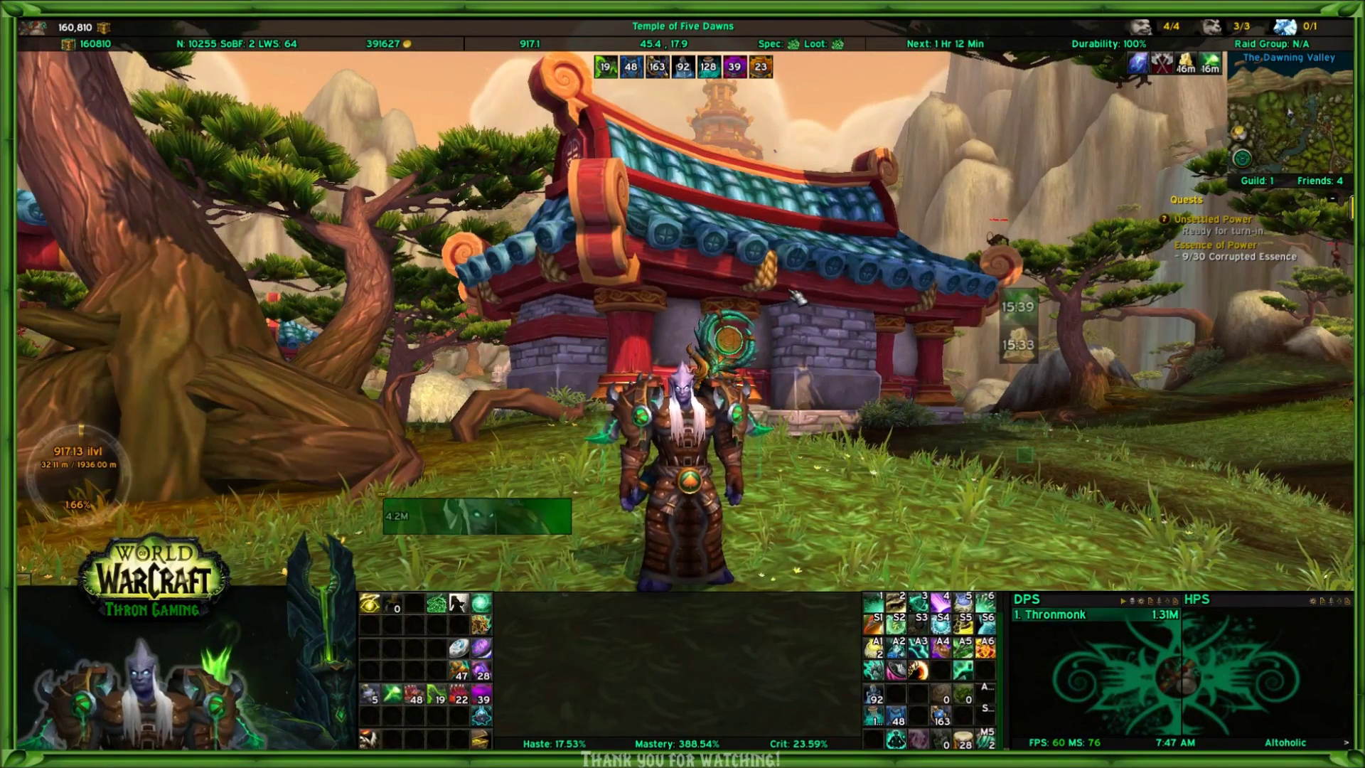
pyautogui.click(617, 103)
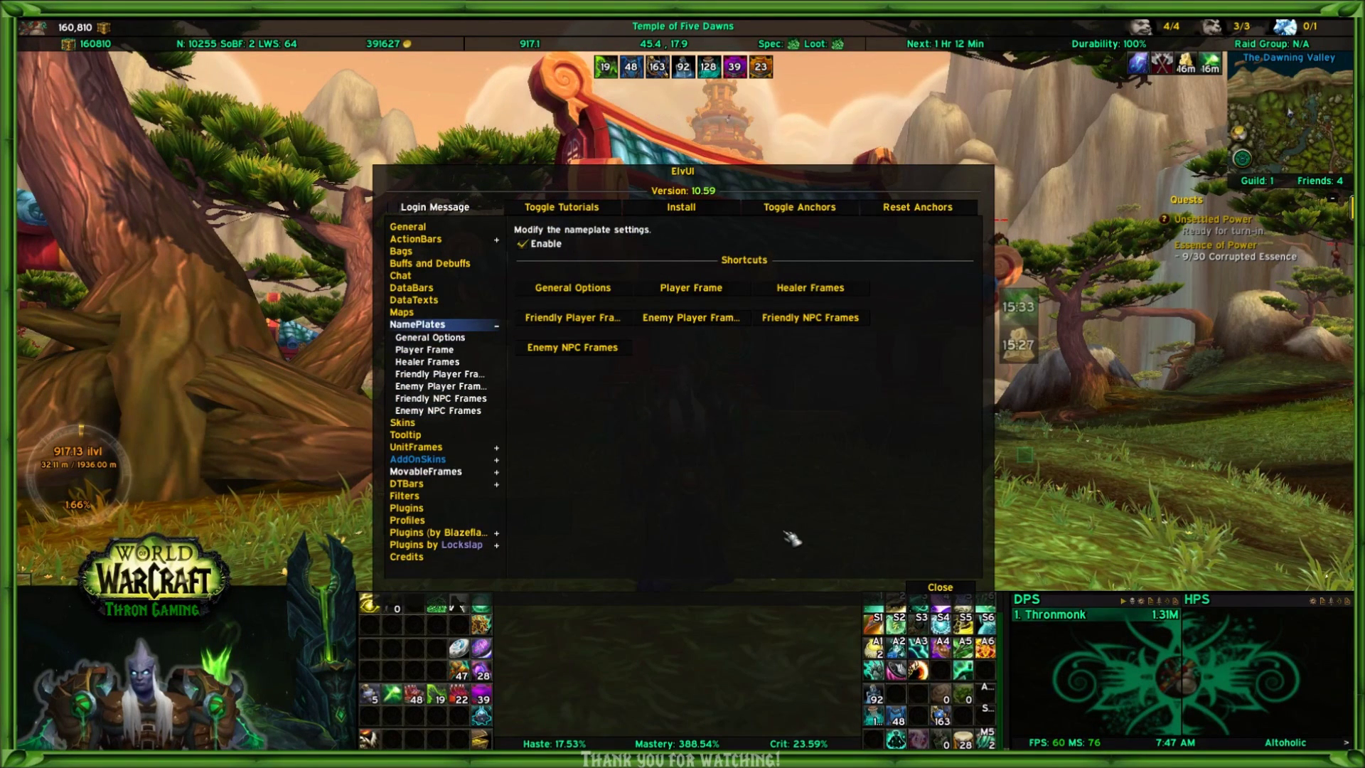
# - Open NamePlates General Options, keep the Cloud status bar texture, and view the Display Style choices
pyautogui.click(467, 339)
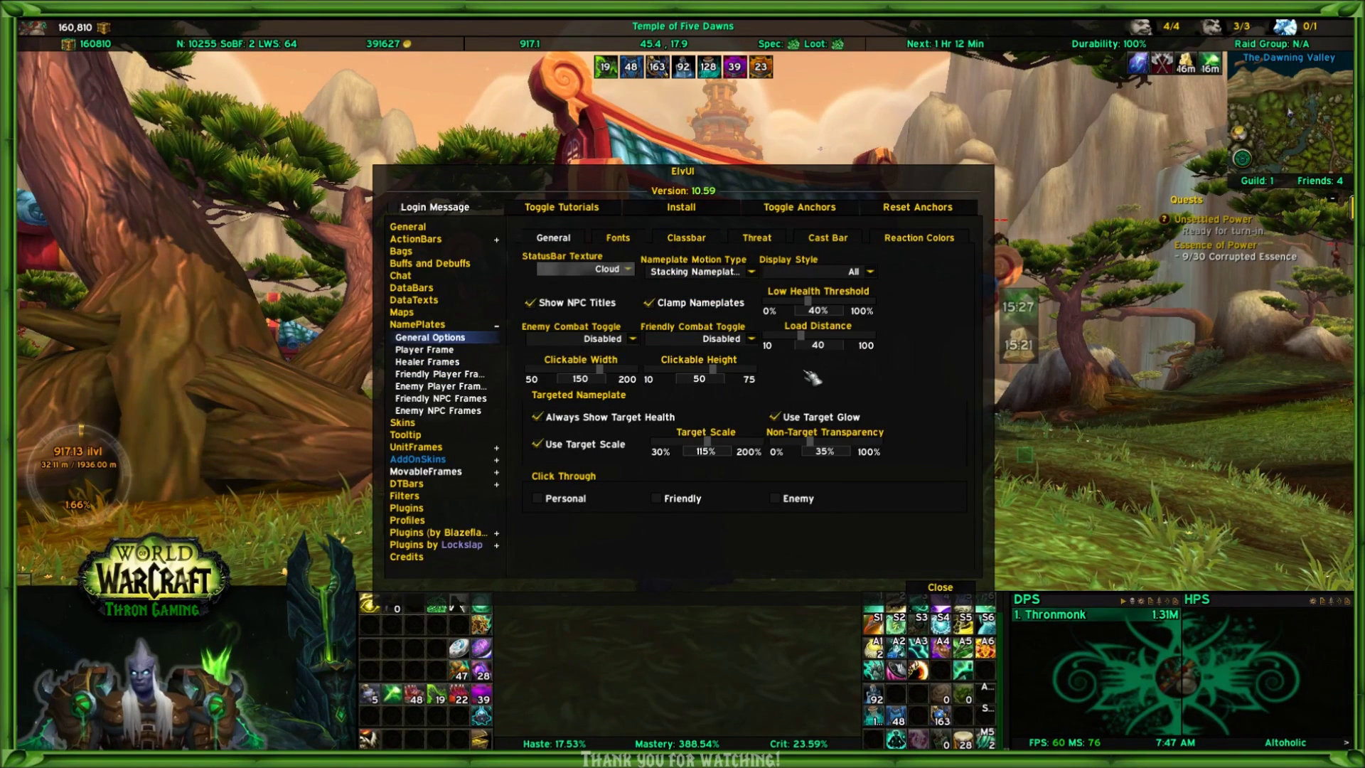
pyautogui.click(629, 271)
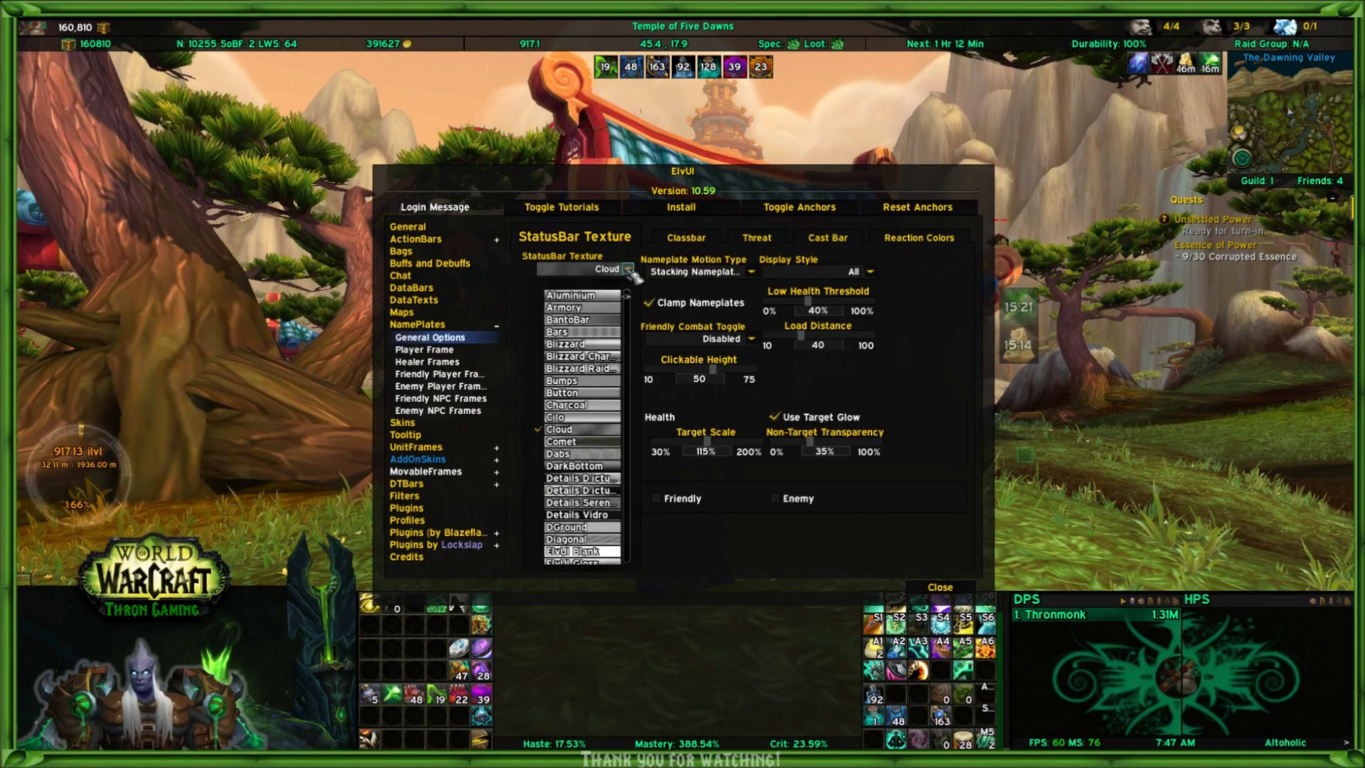
pyautogui.click(629, 270)
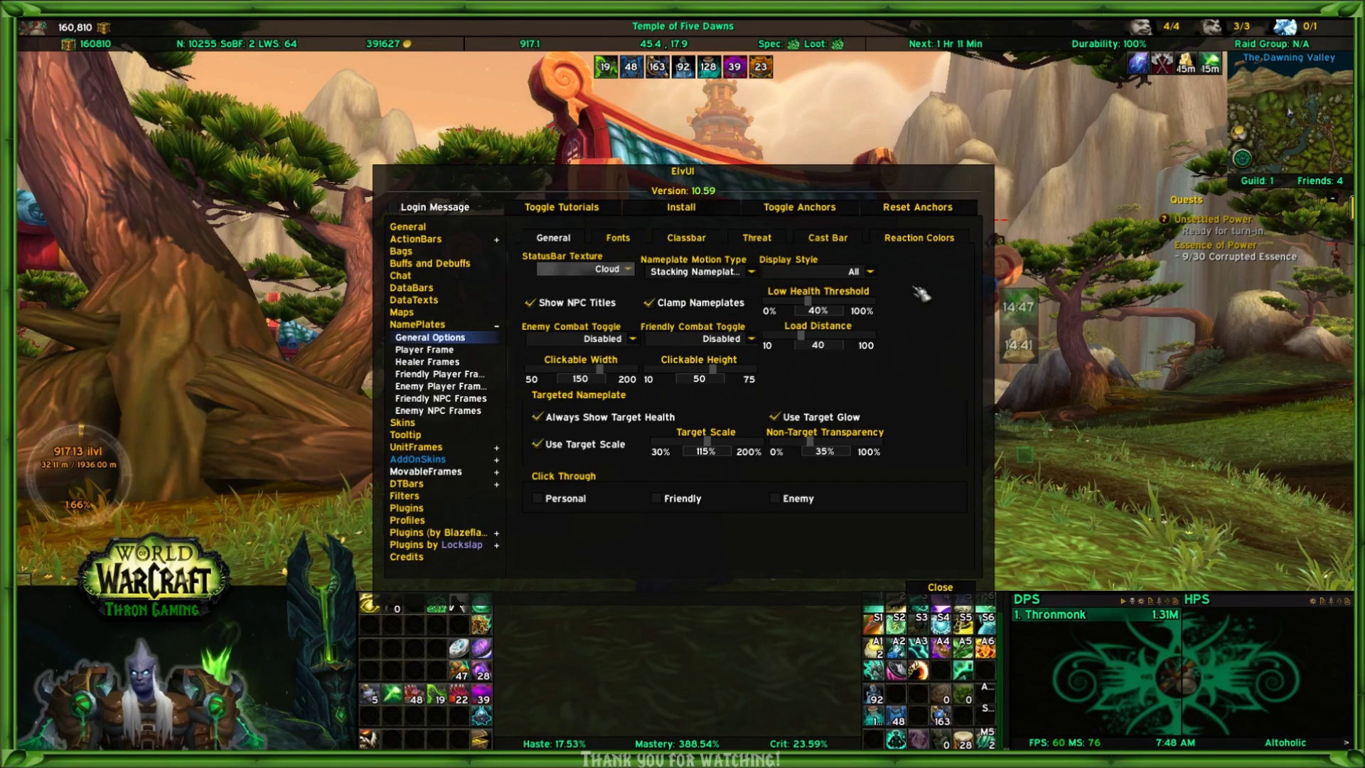
pyautogui.click(870, 273)
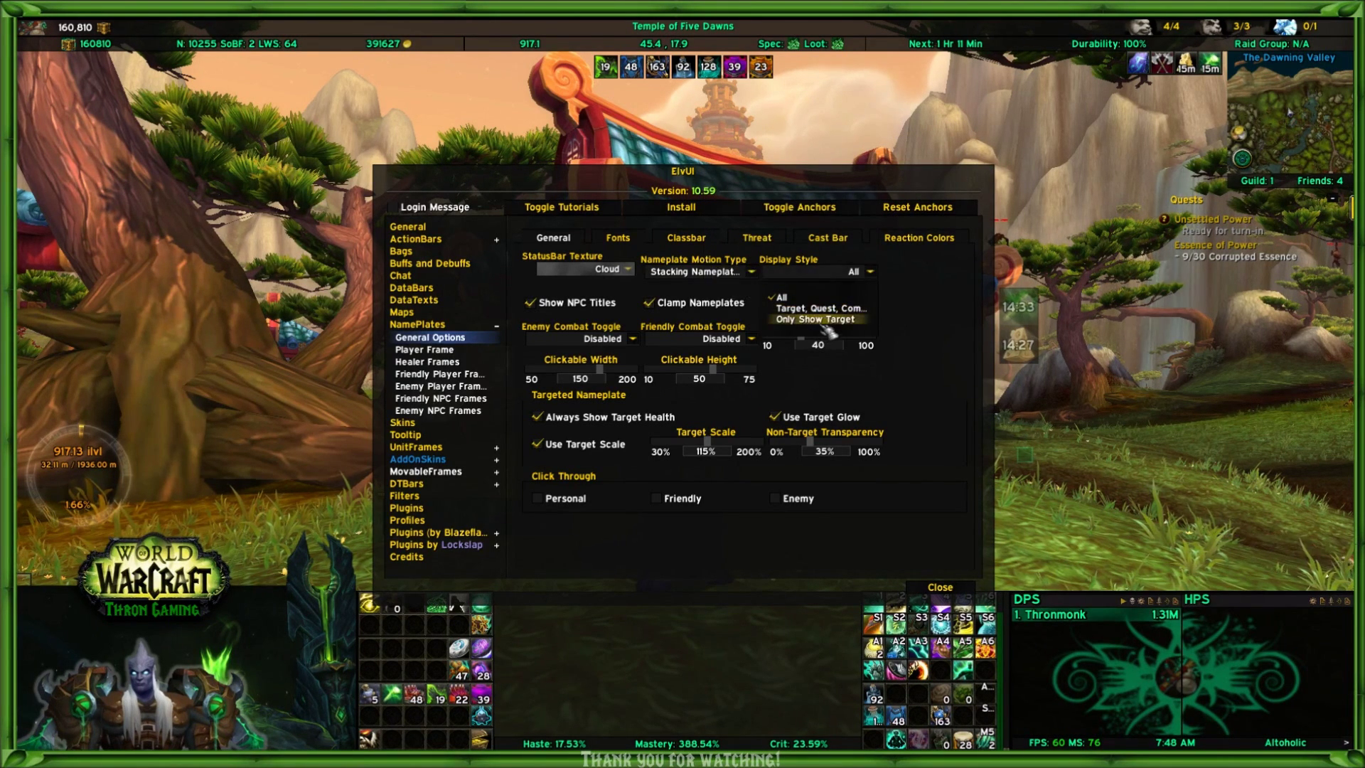
# - Keep Display Style on All and move the ElvUI window further left
pyautogui.click(871, 273)
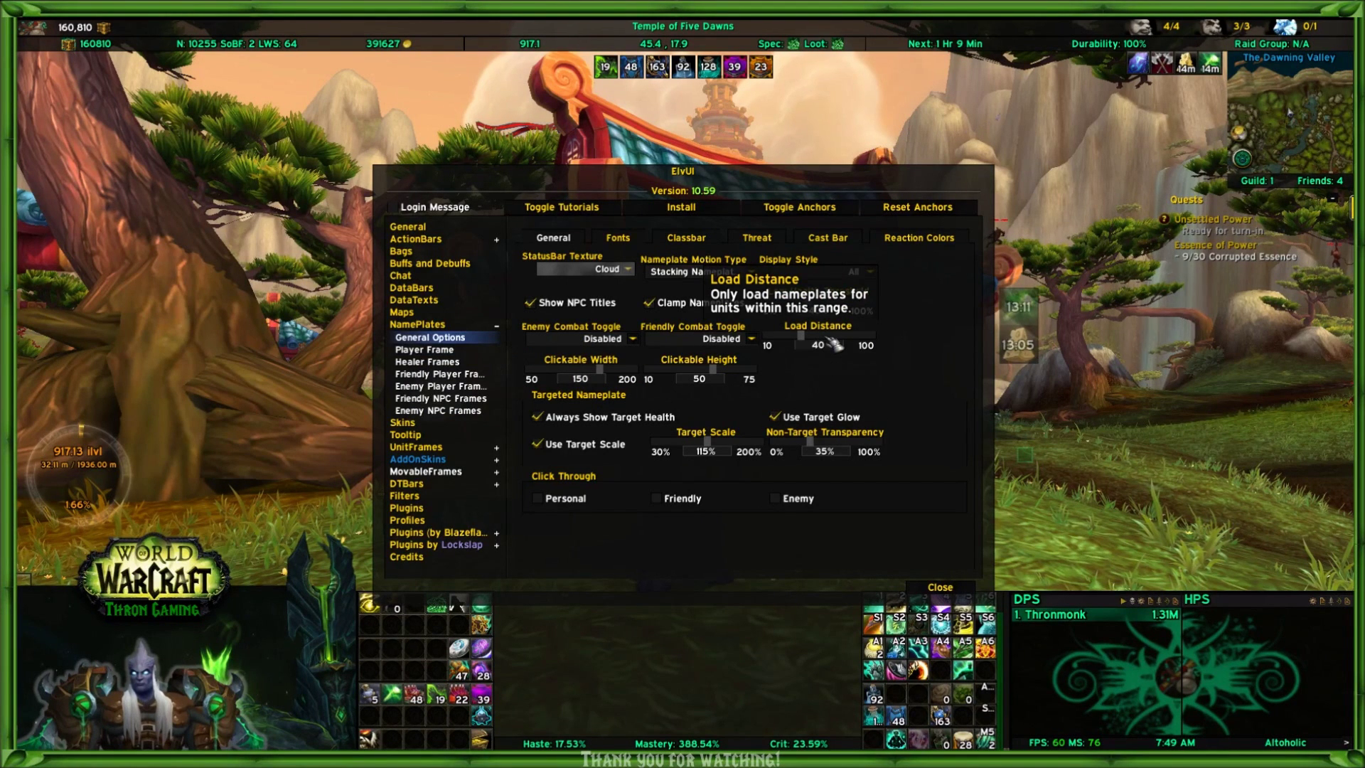
pyautogui.moveTo(775, 186); pyautogui.dragTo(695, 182)
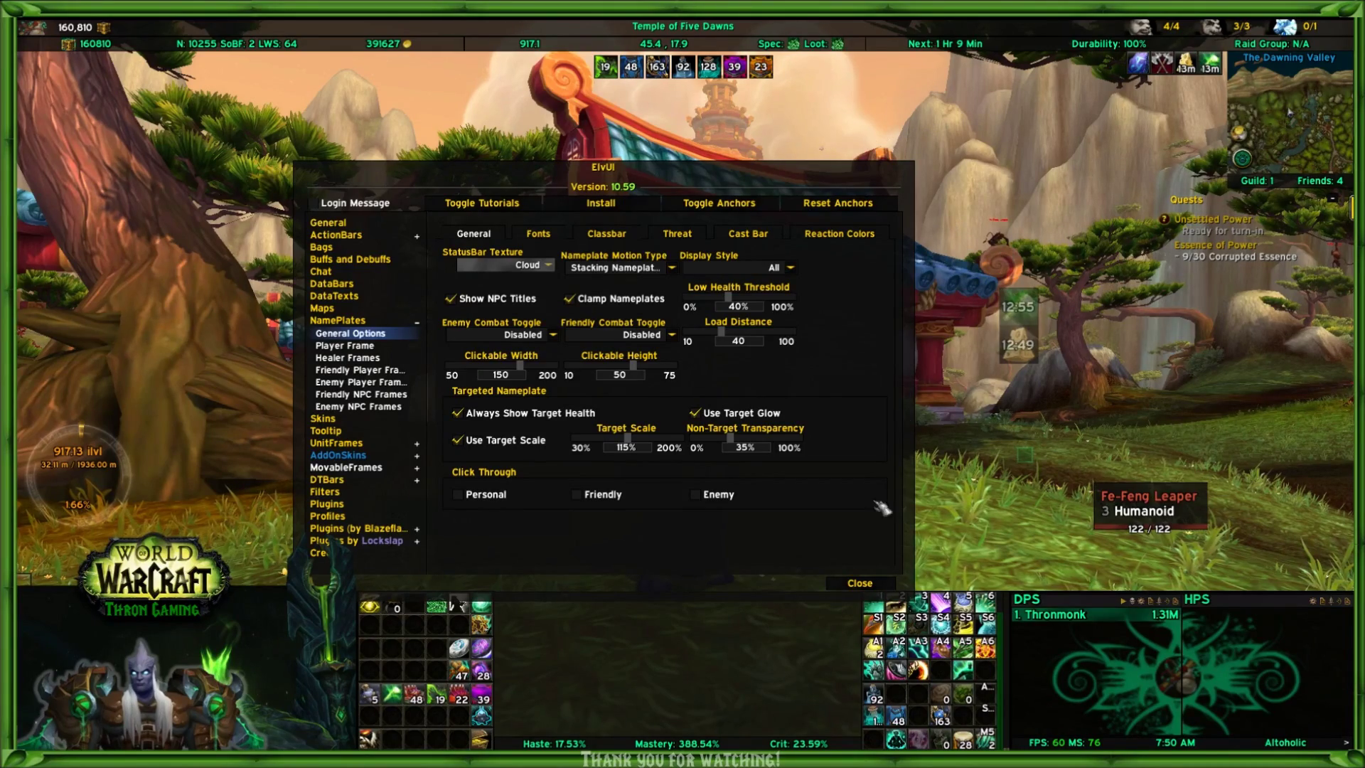
# - Close ElvUI and run the character toward the trees
pyautogui.click(860, 583)
pyautogui.moveTo(860, 583); pyautogui.dragTo(1009, 583)
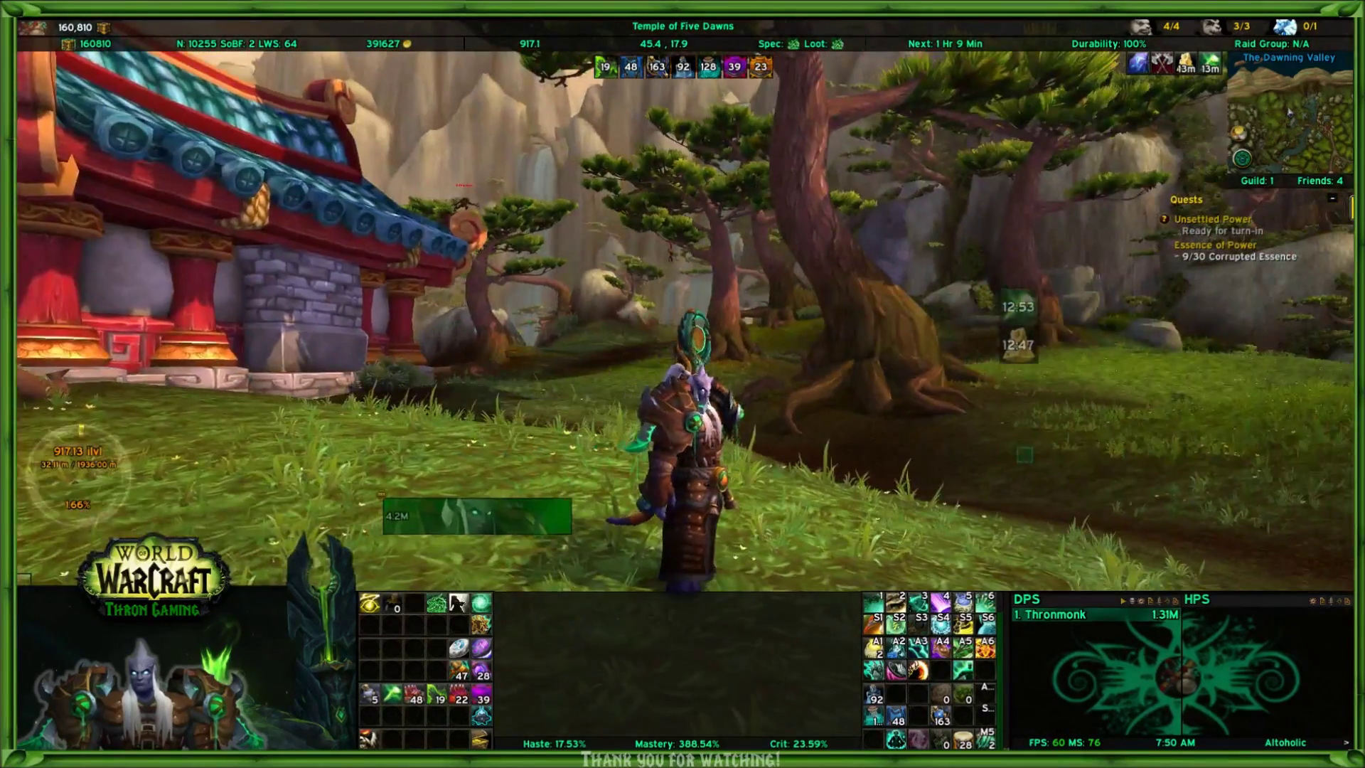
pyautogui.press('w')
pyautogui.press('a')
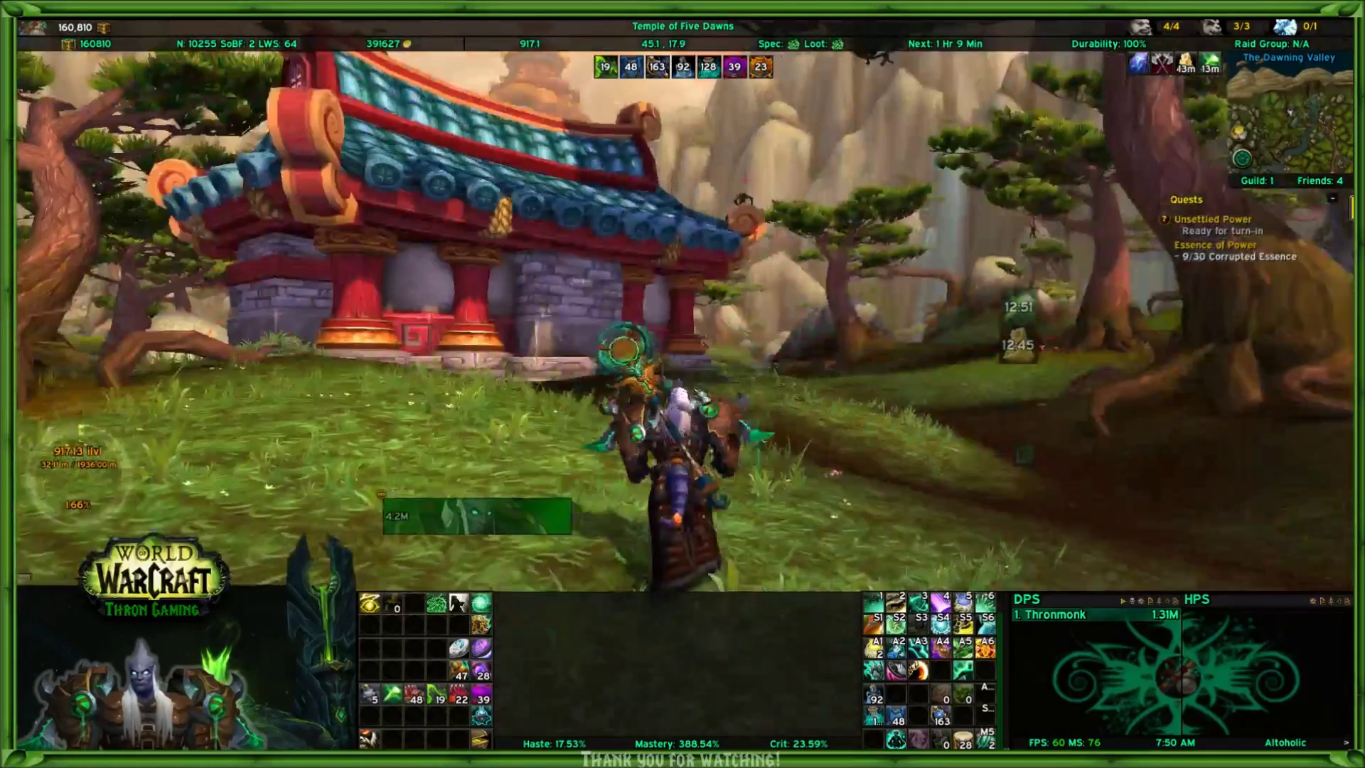
pyautogui.press('d')
pyautogui.press('a')
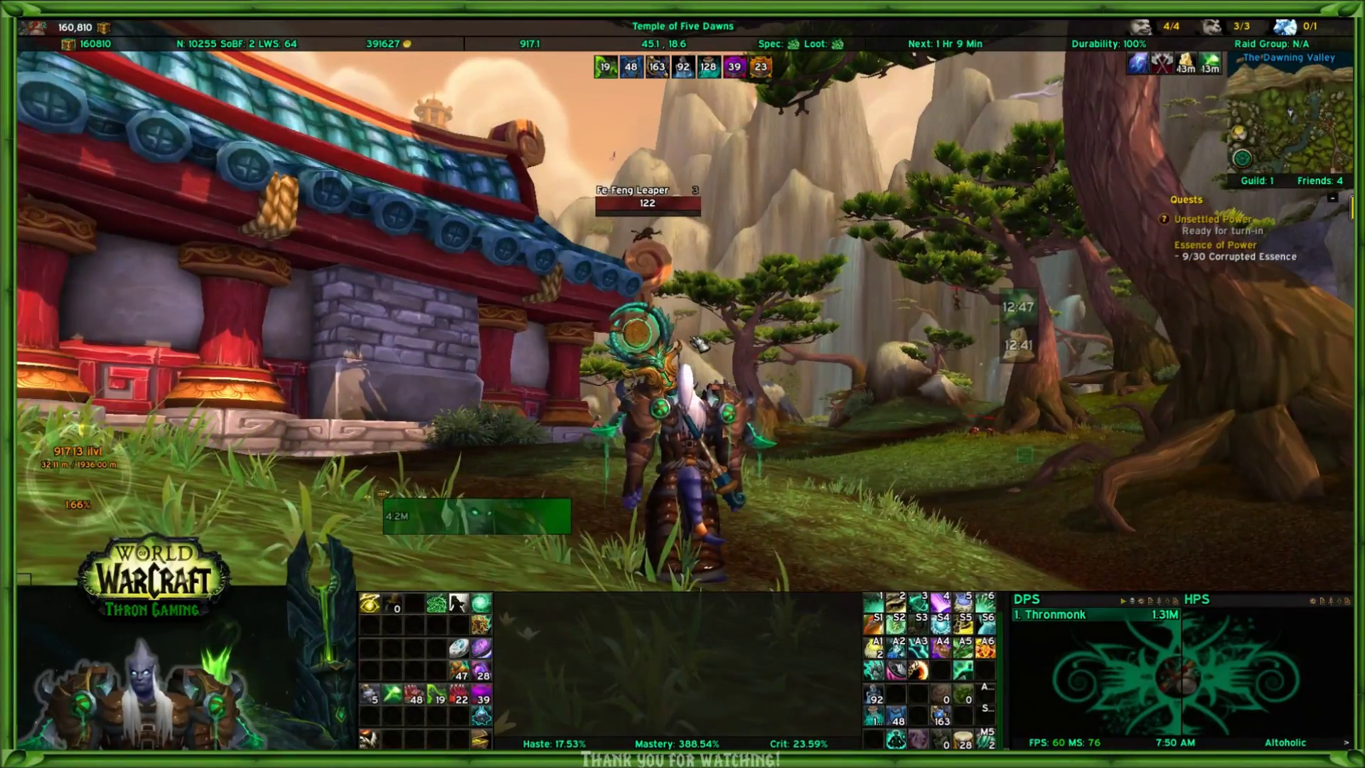
# - Kill the Fe-Feng Leaper with Jade Lightning
pyautogui.press('1')
pyautogui.moveTo(869, 389)
pyautogui.mouseDown()
pyautogui.moveTo(817, 398)
pyautogui.moveTo(839, 369)
pyautogui.moveTo(869, 389)
pyautogui.mouseUp()
pyautogui.press('w')
pyautogui.moveTo(680, 283); pyautogui.dragTo(526, 286)
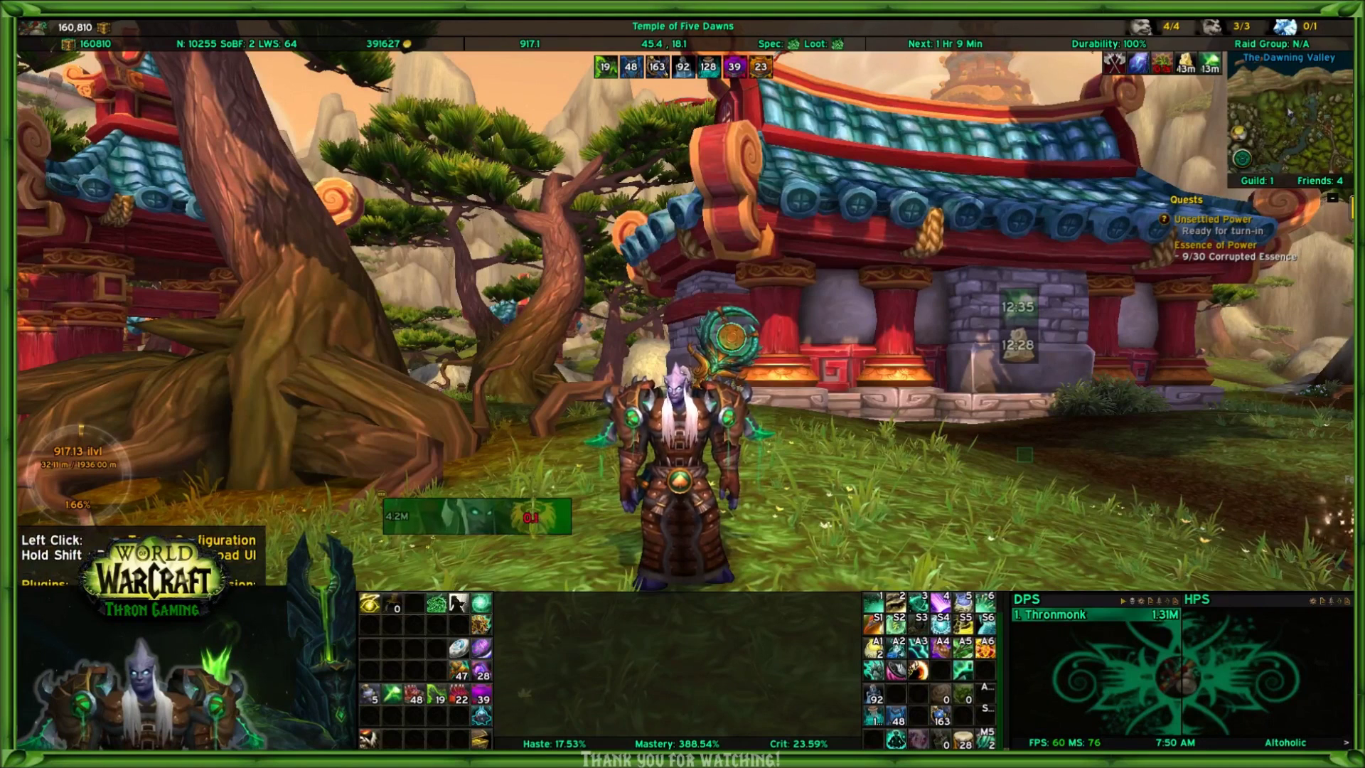
# - Reopen ElvUI on NamePlates General Options
pyautogui.click(529, 507)
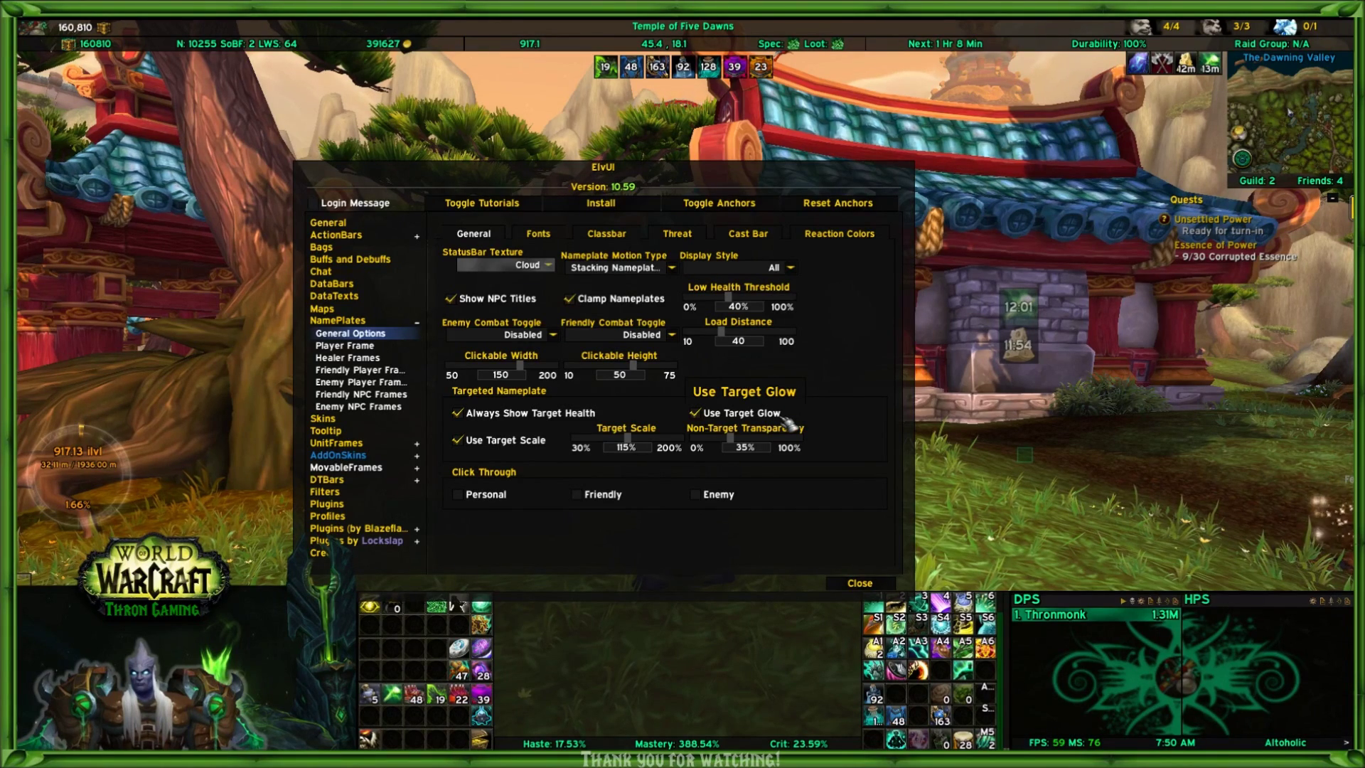
# - Set the Target Scale to 125%, up from 115%
pyautogui.moveTo(1159, 435); pyautogui.dragTo(1158, 435)
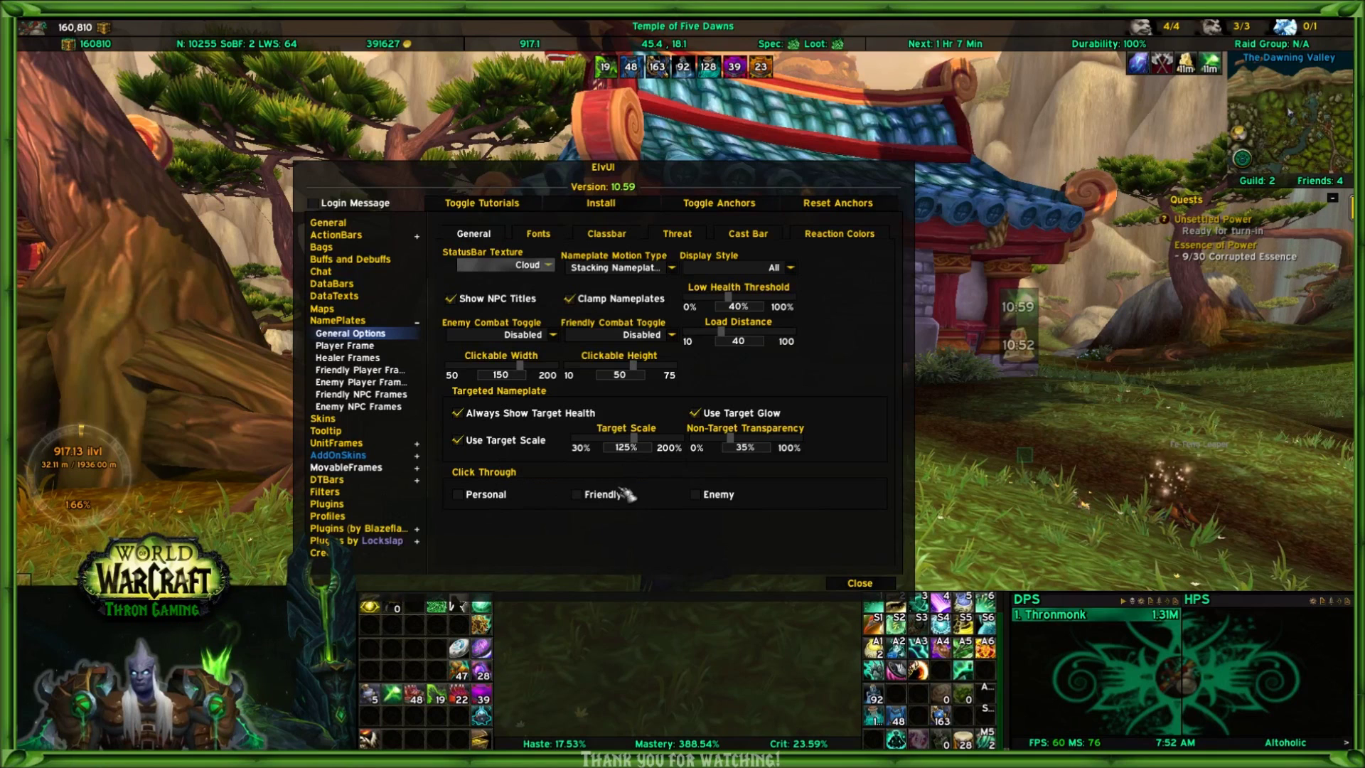
# - Open the Player Frame nameplate settings on its General options
pyautogui.click(390, 352)
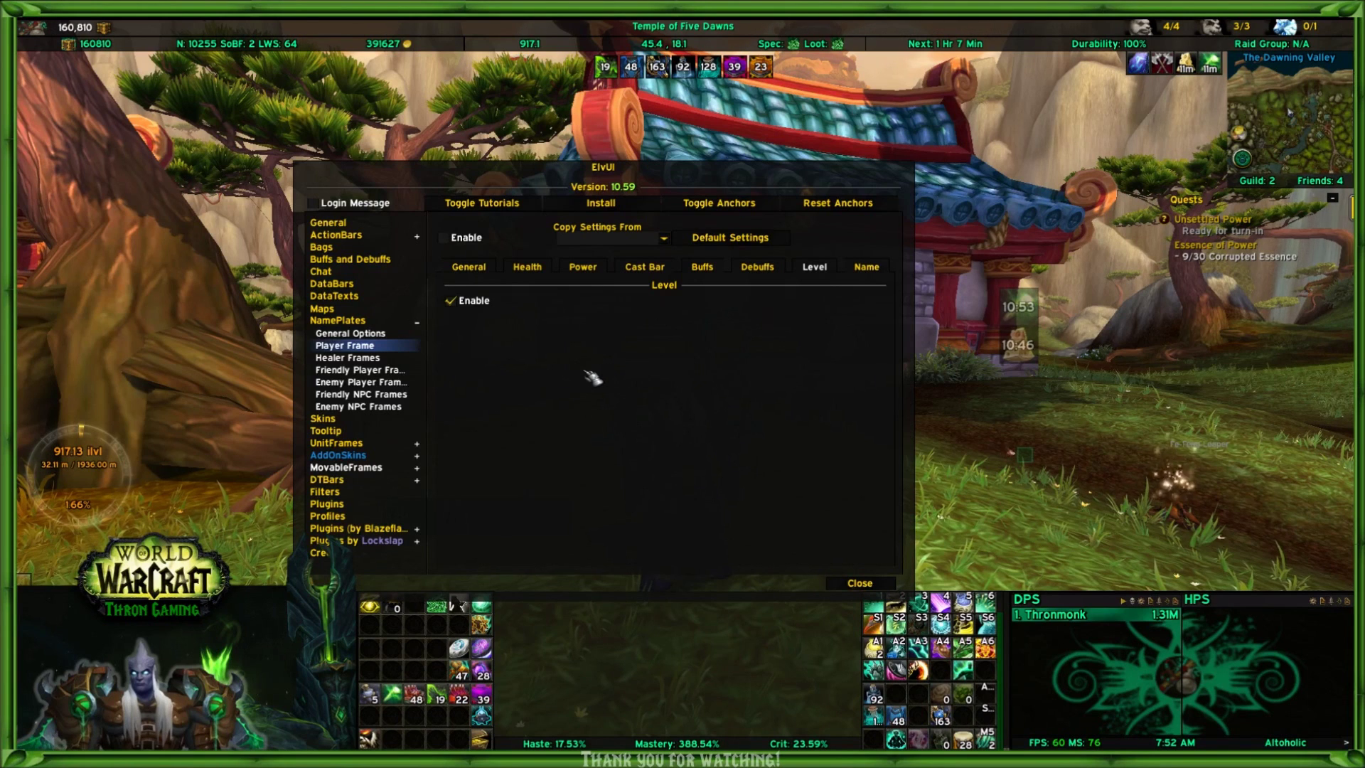
pyautogui.click(375, 348)
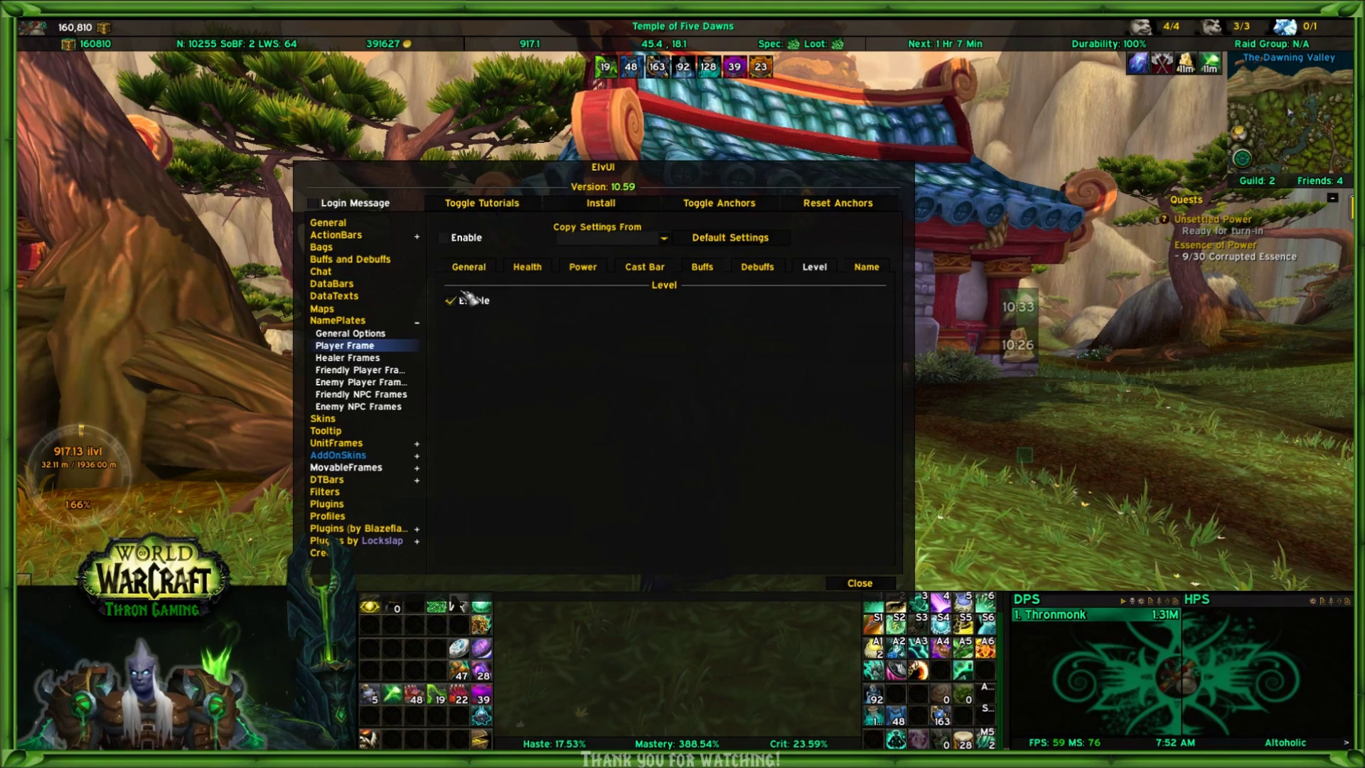
pyautogui.click(473, 272)
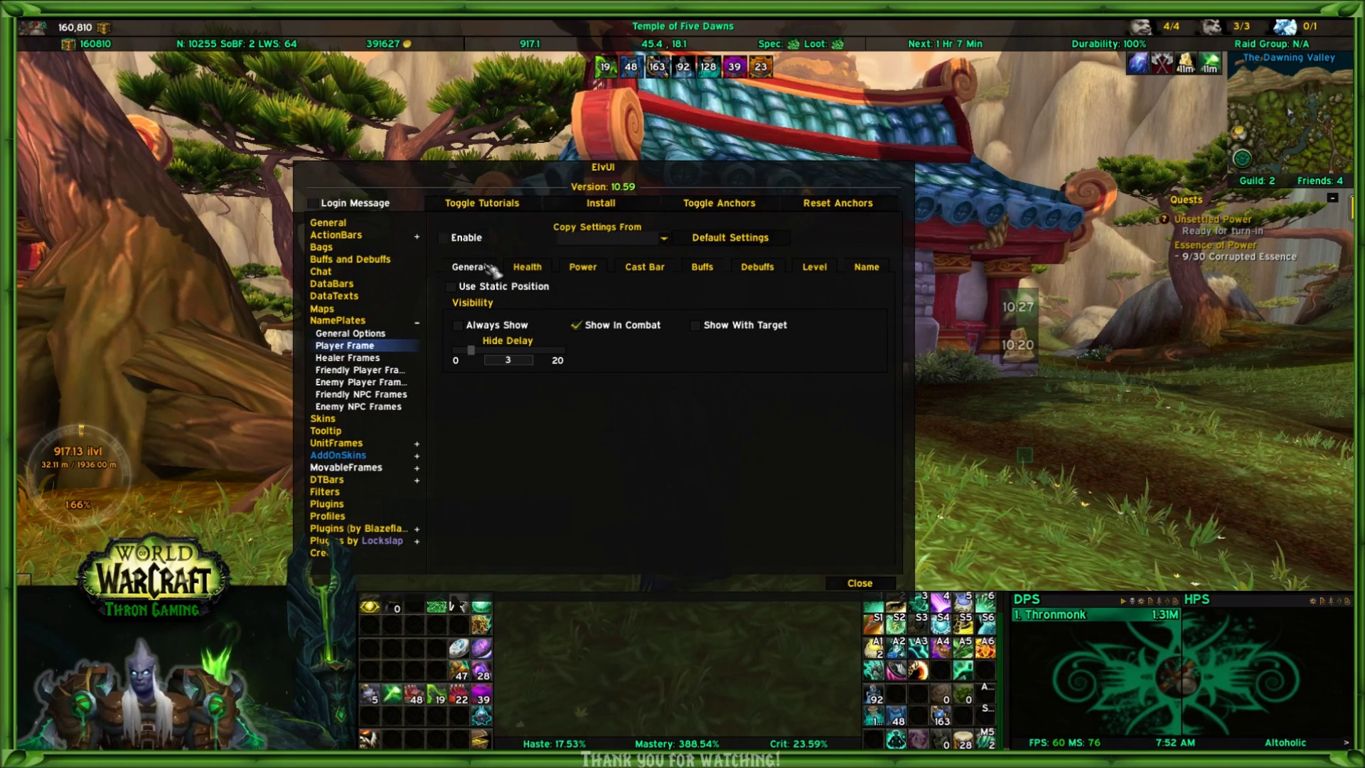
pyautogui.moveTo(471, 288)
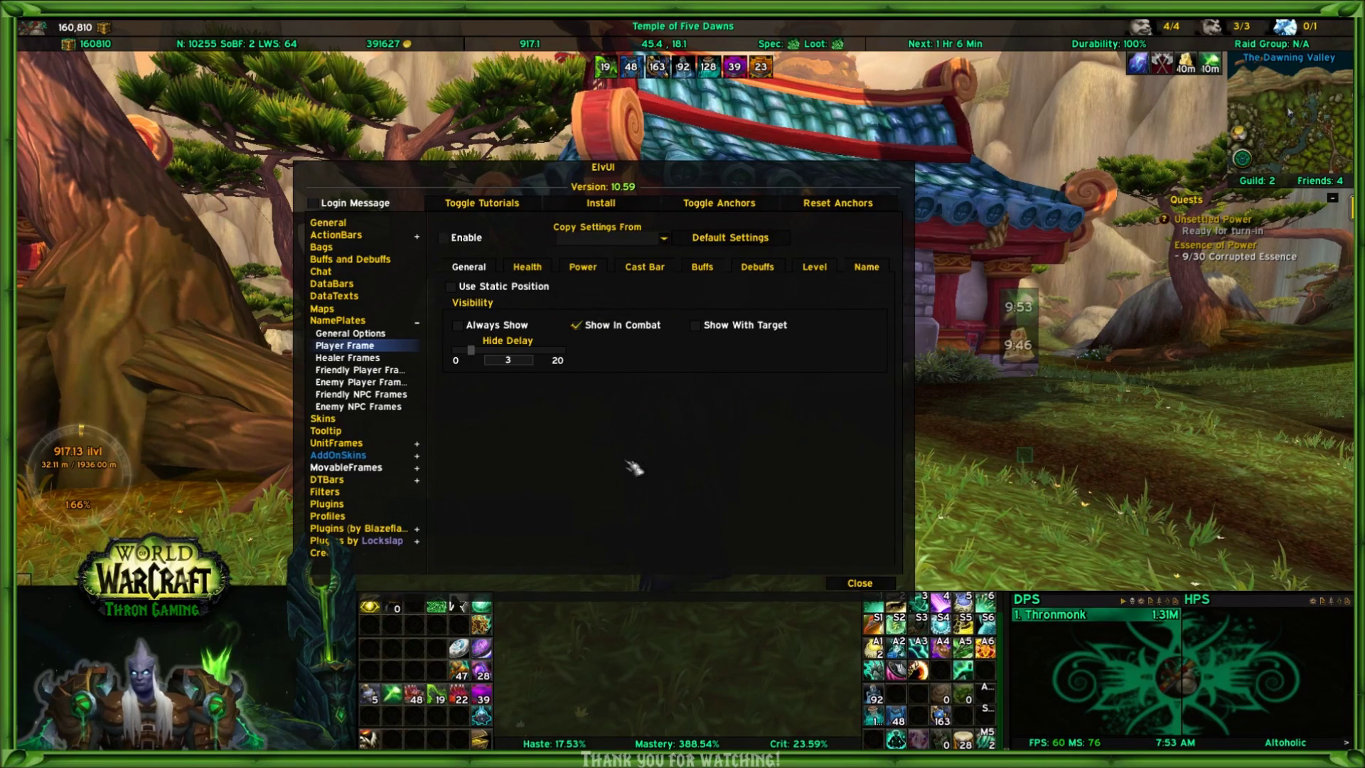
# - Move the settings window top-left and toggle the player nameplate off and back on
pyautogui.moveTo(612, 173); pyautogui.dragTo(1084, 71)
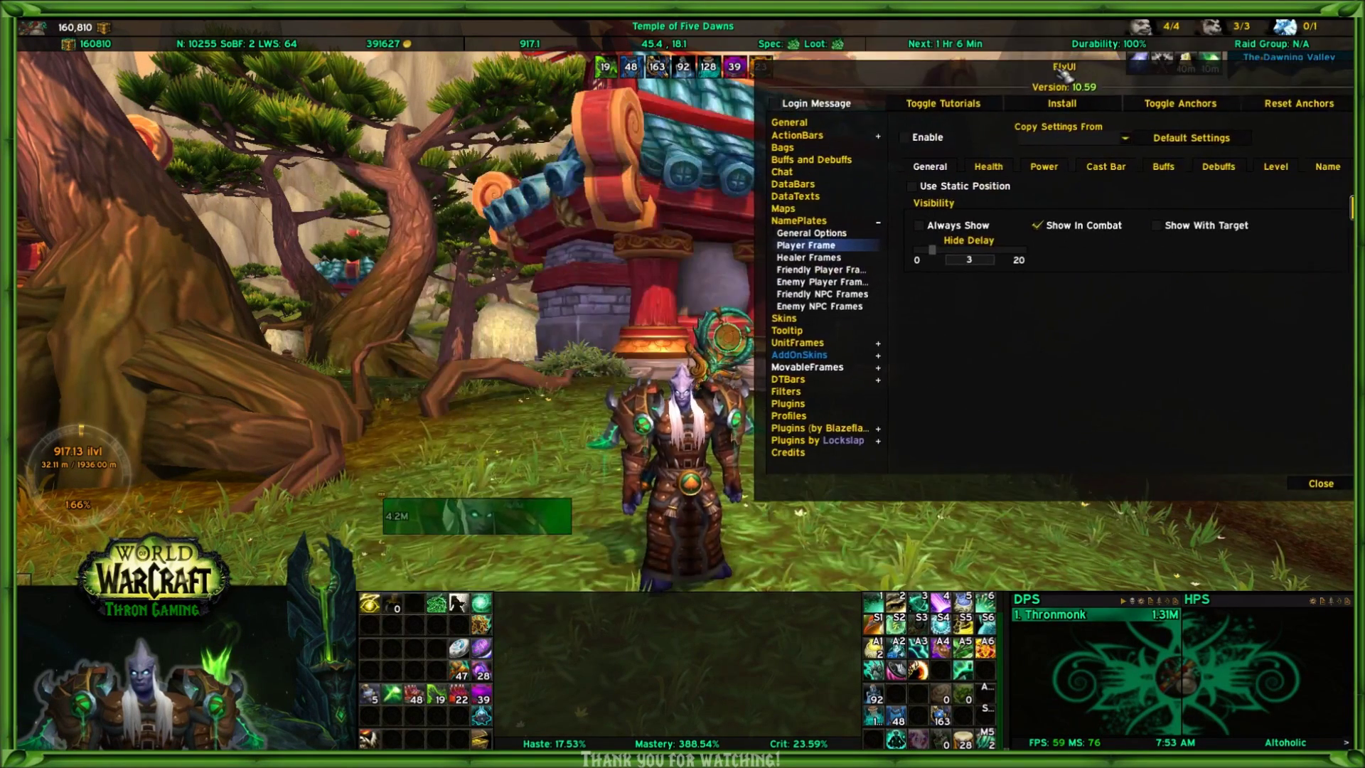
pyautogui.click(930, 137)
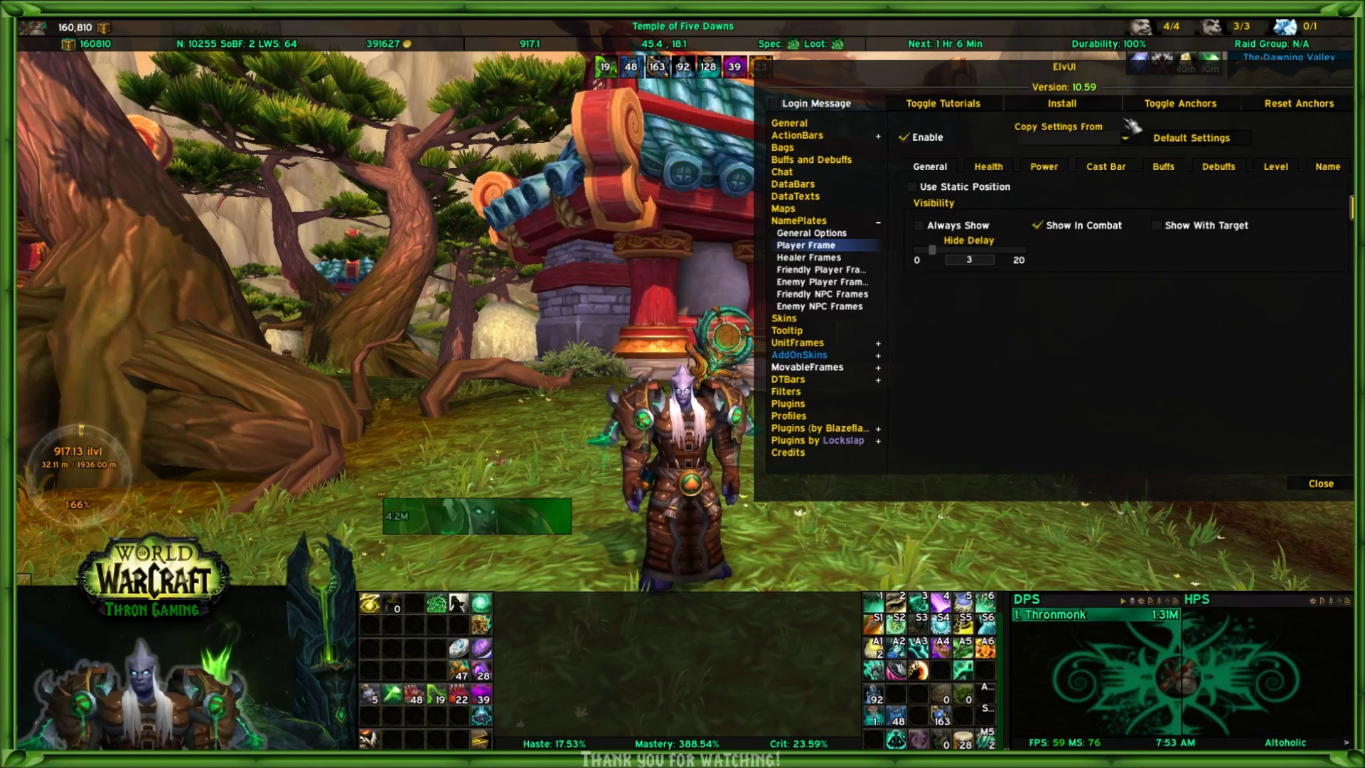
pyautogui.moveTo(1067, 69); pyautogui.dragTo(339, 89)
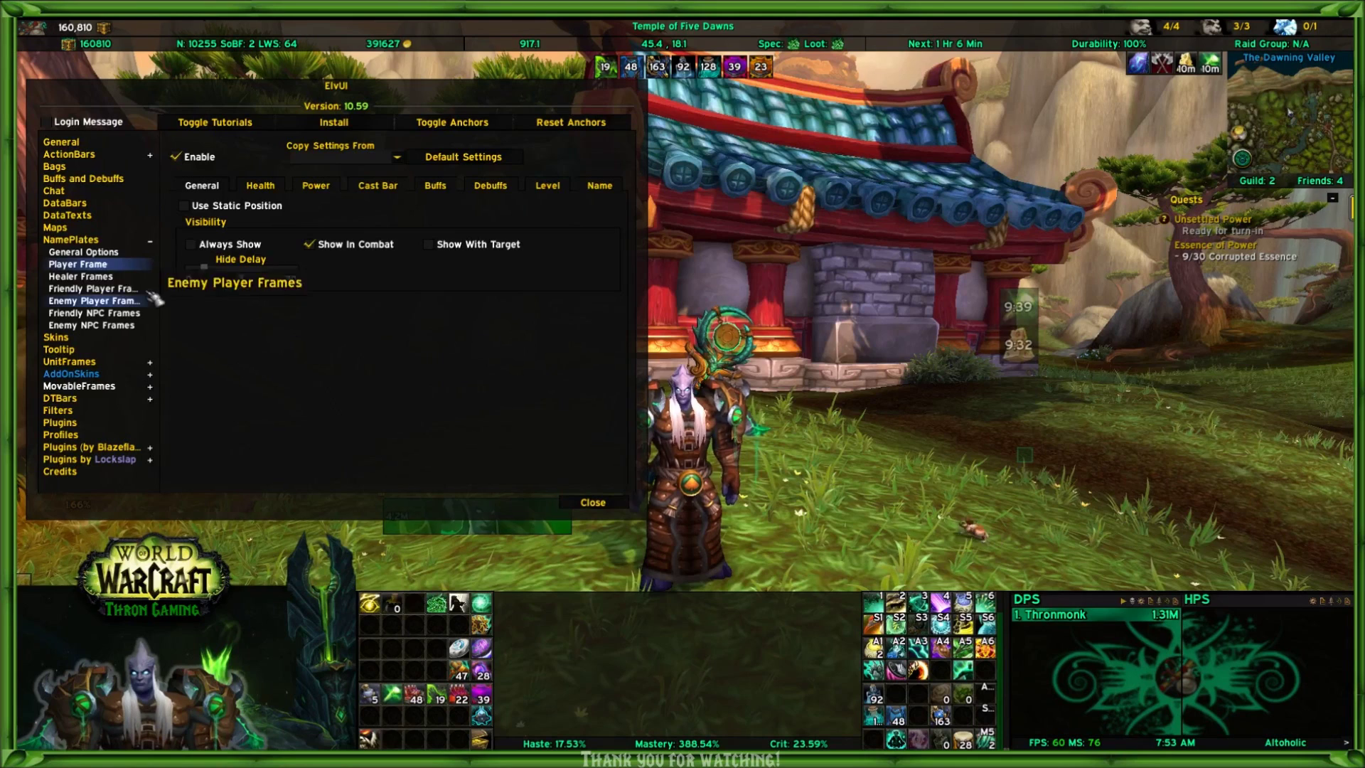
pyautogui.click(193, 158)
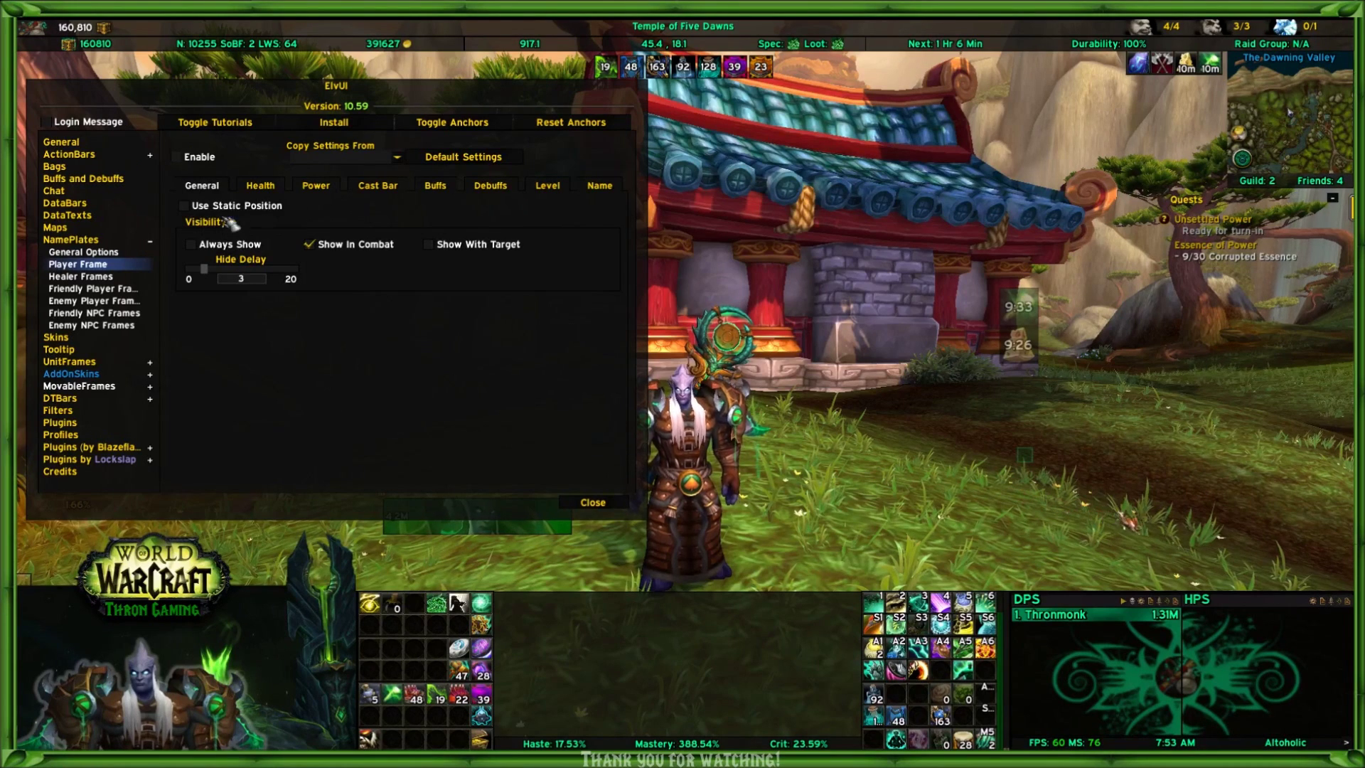
pyautogui.click(188, 158)
# - Enable Always Show and Use Static Position for the player nameplate
pyautogui.click(191, 245)
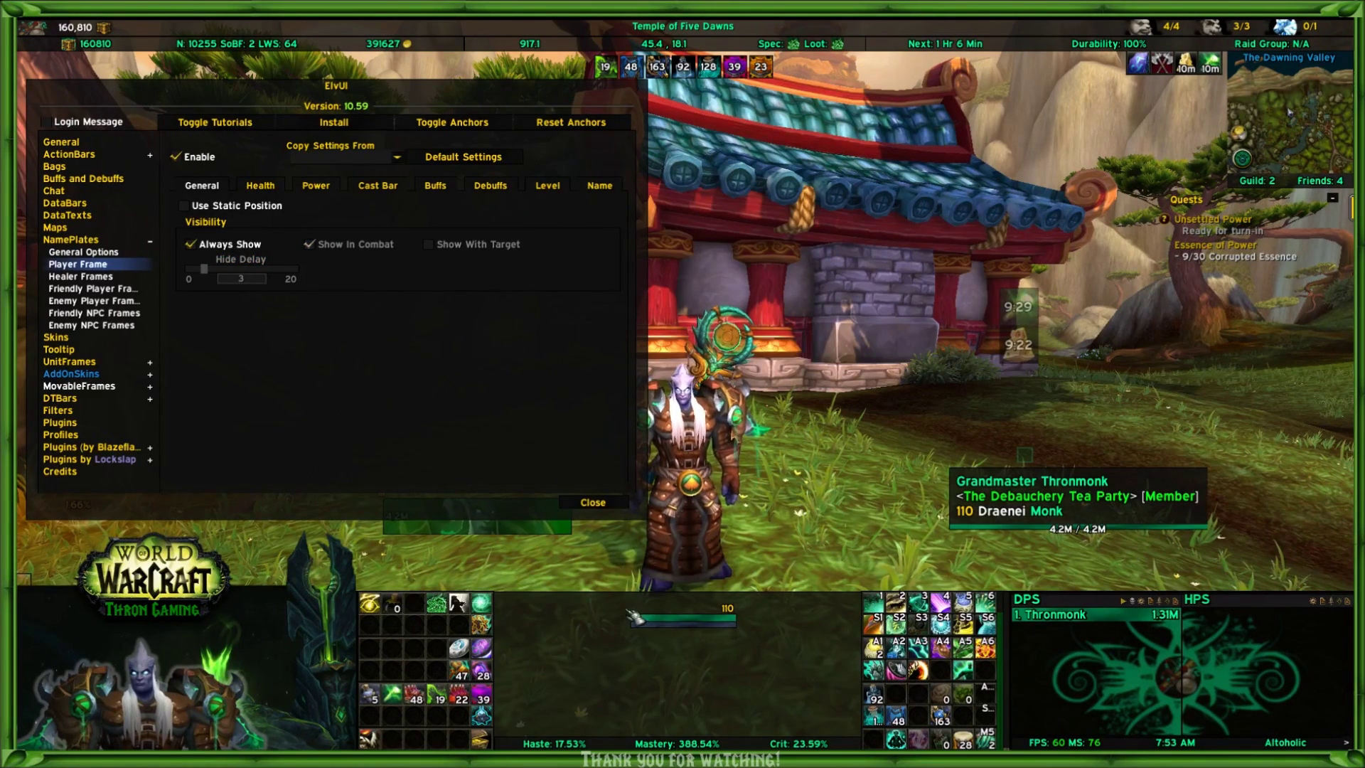
pyautogui.moveTo(767, 467); pyautogui.dragTo(768, 467)
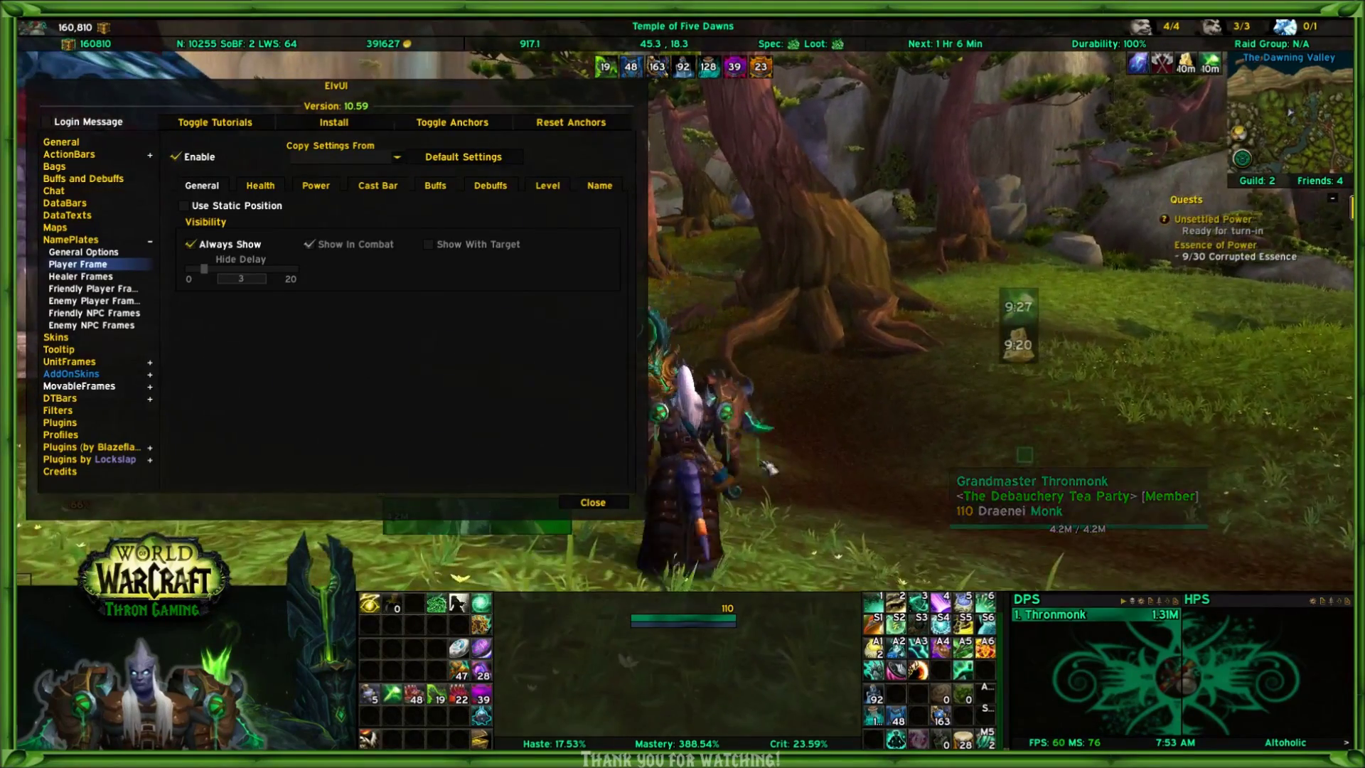
pyautogui.click(186, 206)
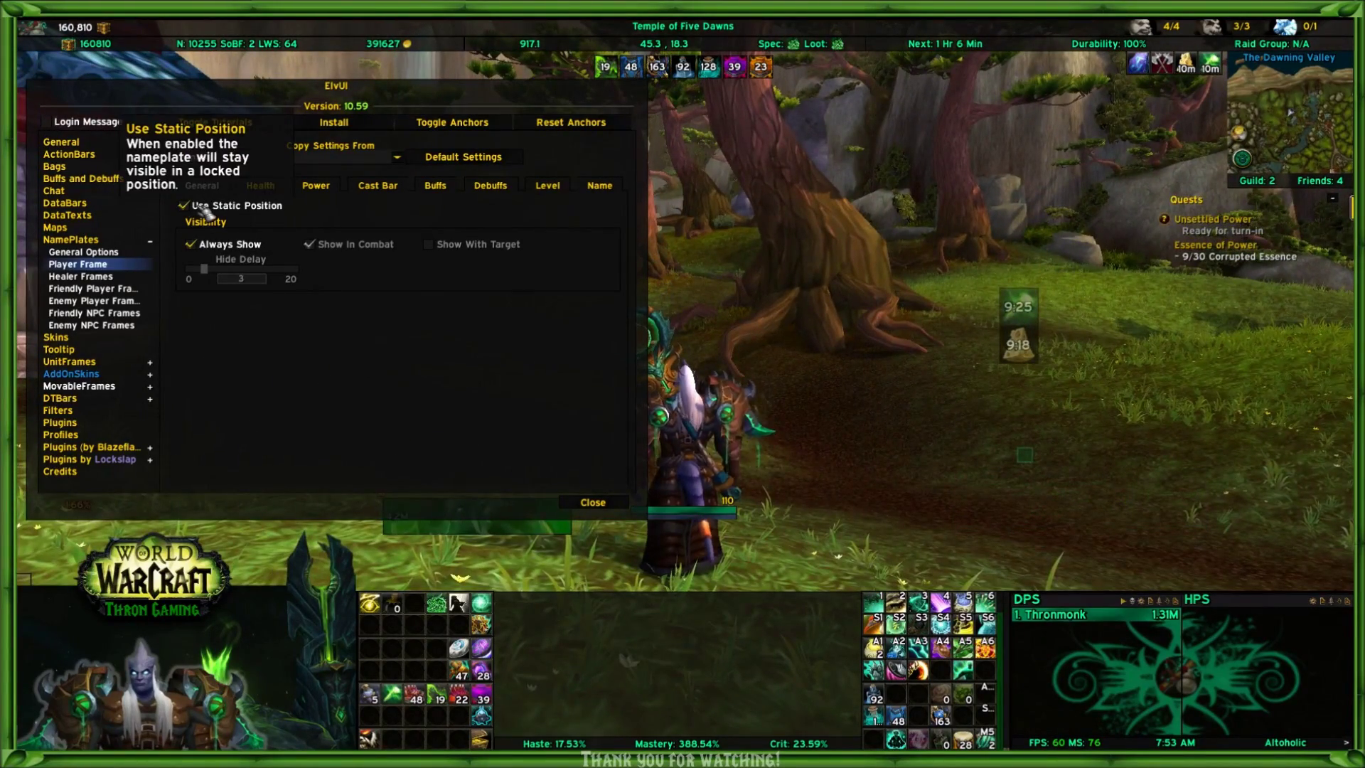
pyautogui.moveTo(226, 228); pyautogui.dragTo(226, 229)
pyautogui.moveTo(620, 420); pyautogui.dragTo(620, 419)
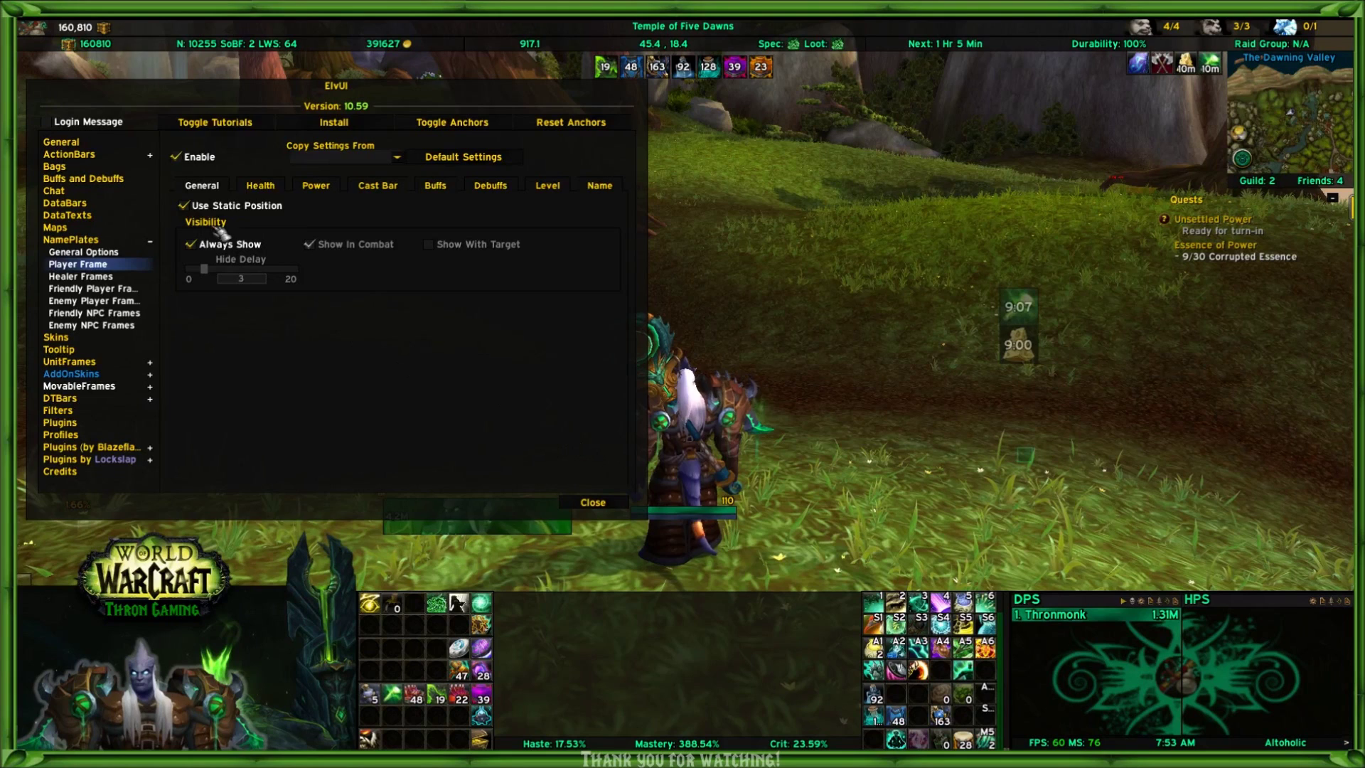
# - Disable the player nameplate, clear Use Static Position and Always Show, and view Health settings
pyautogui.click(186, 157)
pyautogui.click(256, 205)
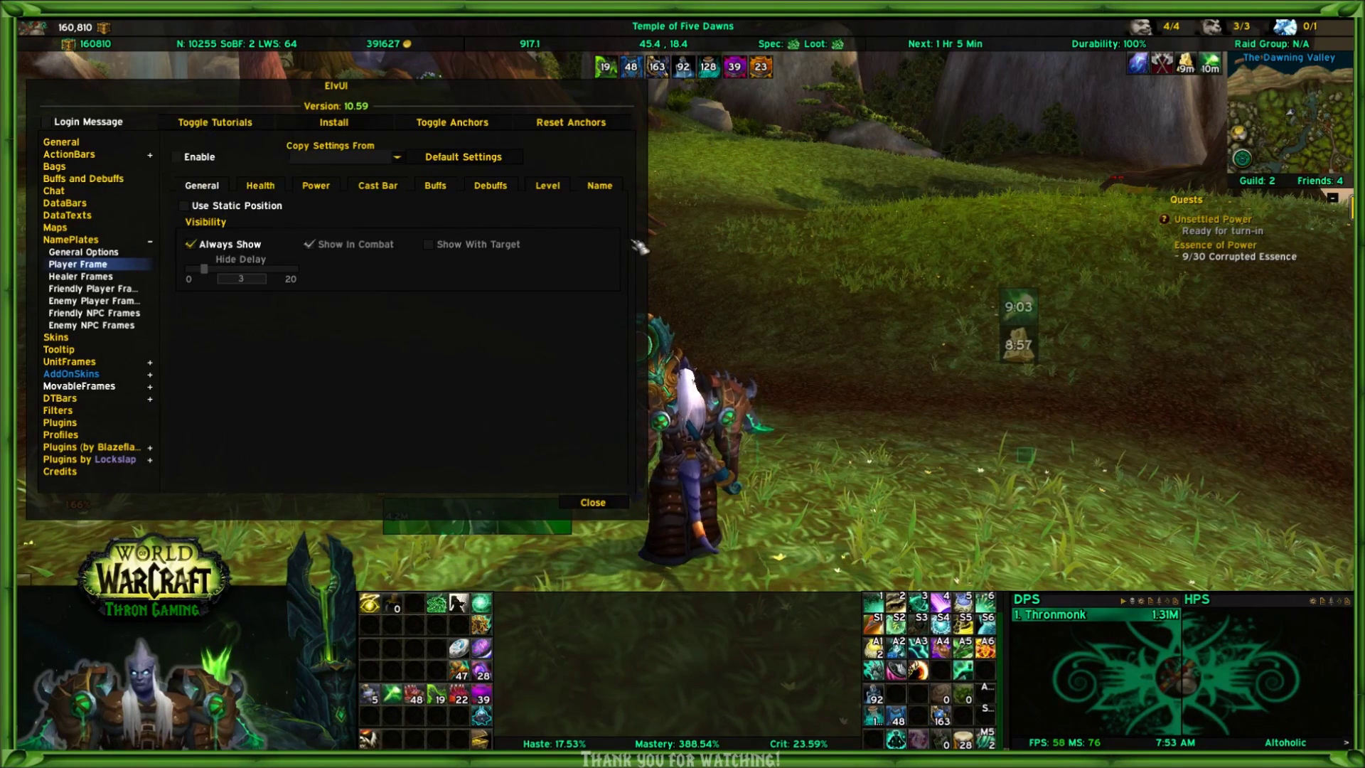
pyautogui.click(213, 245)
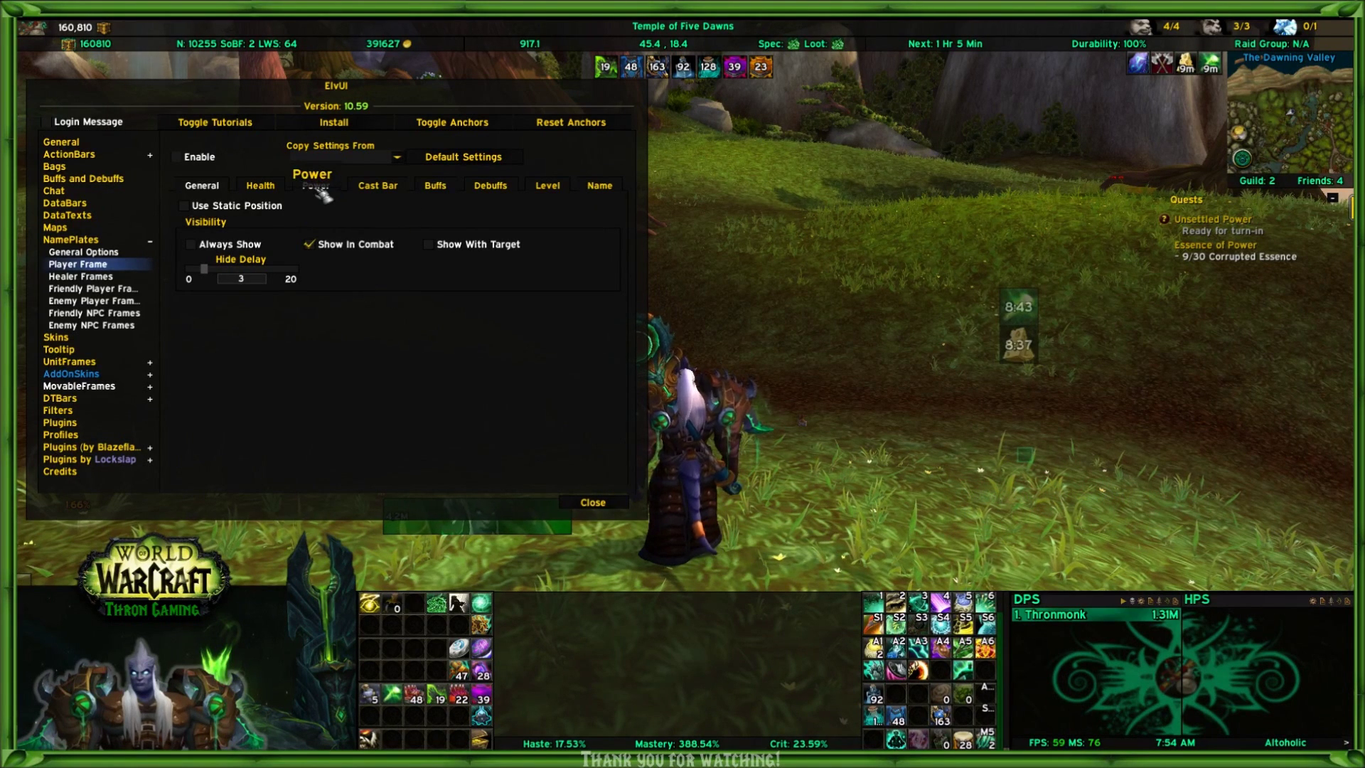
pyautogui.click(260, 186)
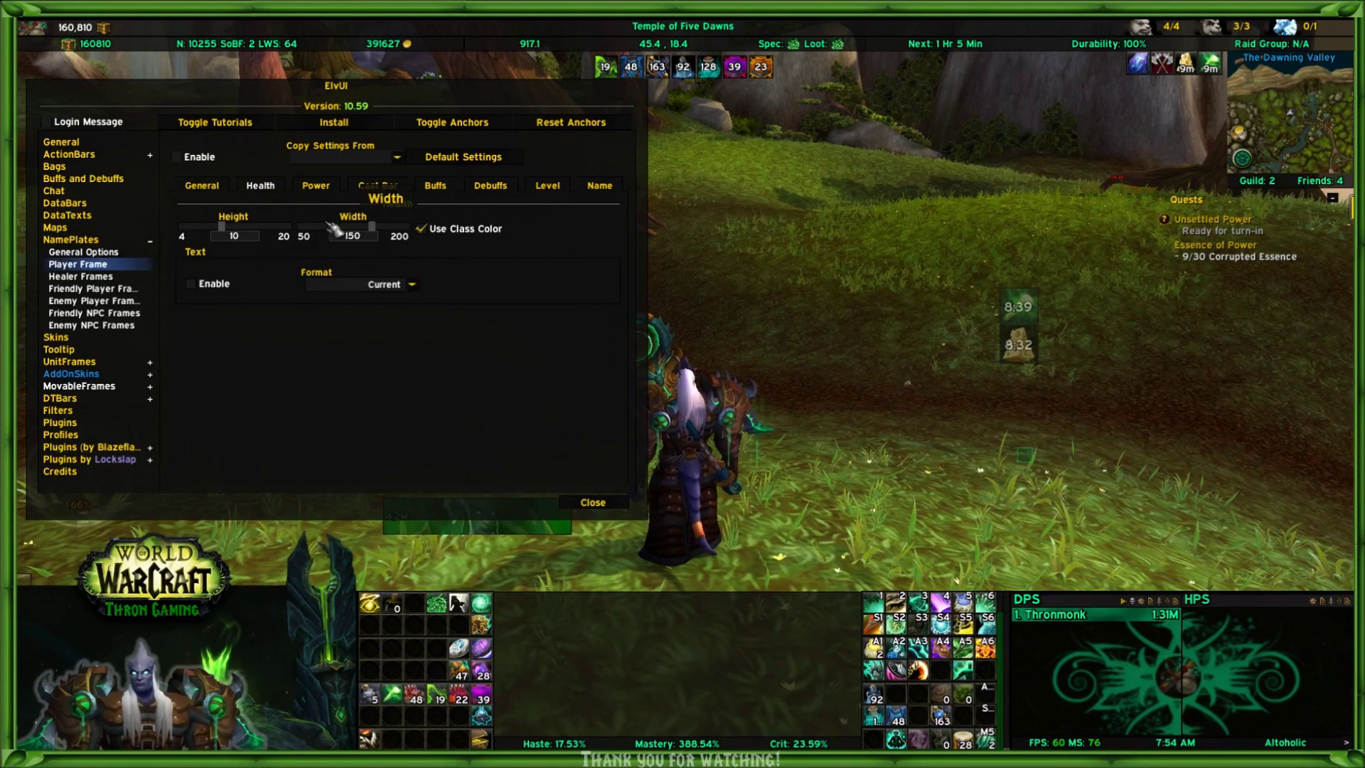
# - Re-enable the player nameplate with Use Static Position and Always Show, back on Health
pyautogui.click(184, 157)
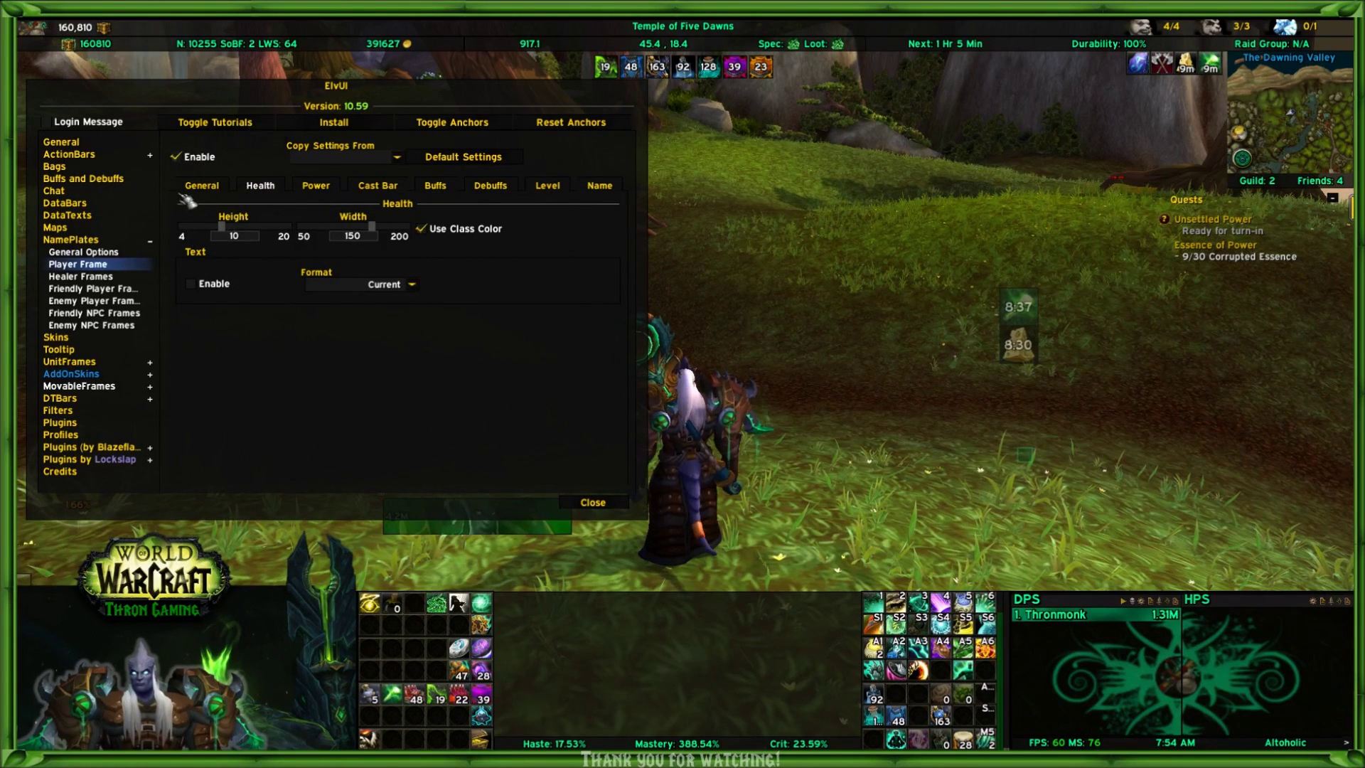
pyautogui.click(201, 187)
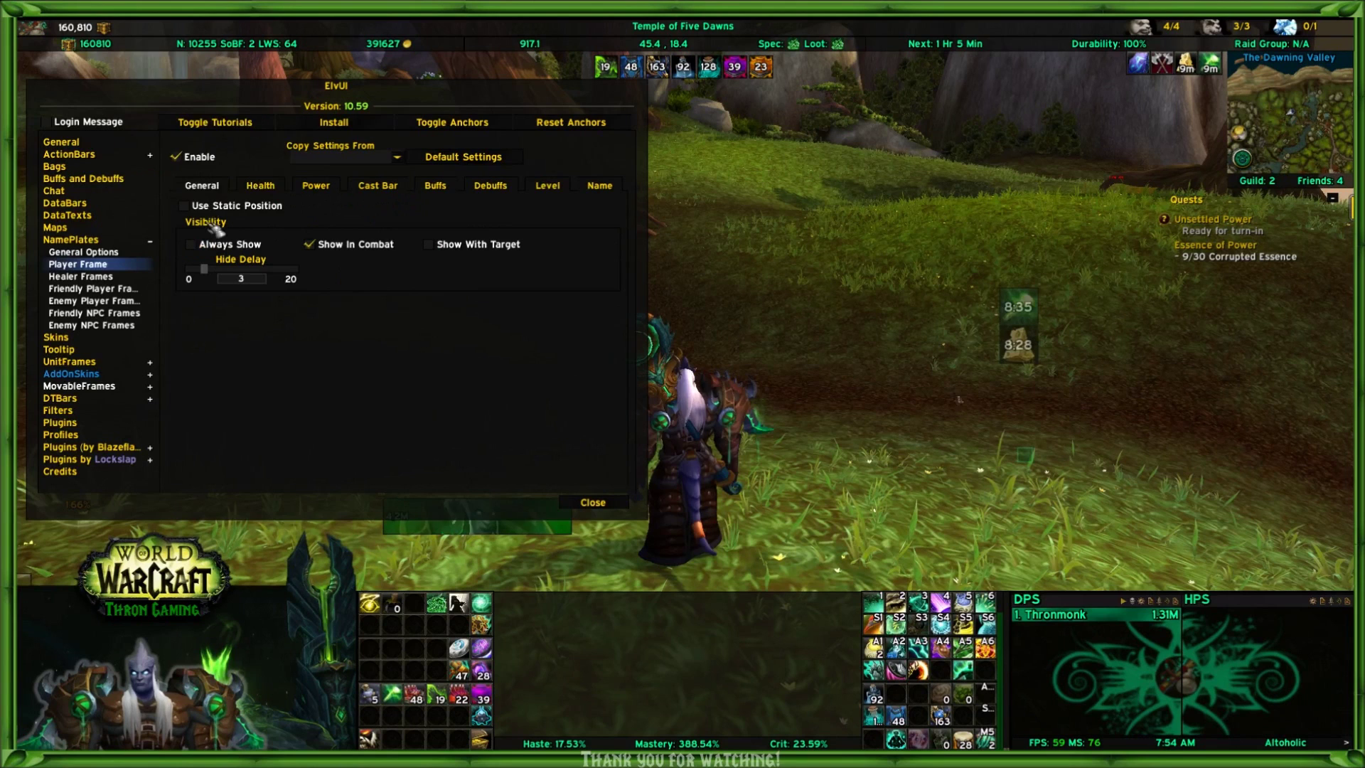
pyautogui.click(199, 209)
pyautogui.click(210, 246)
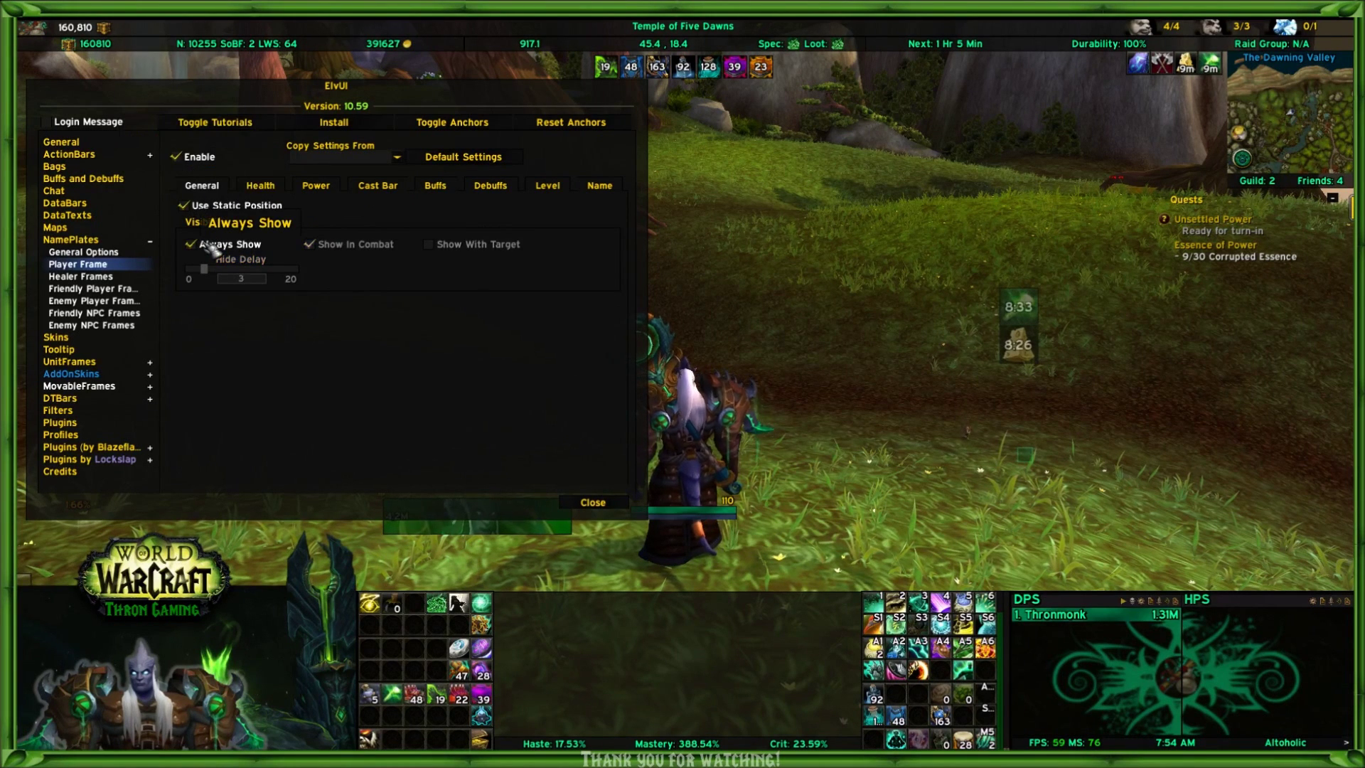
pyautogui.click(260, 186)
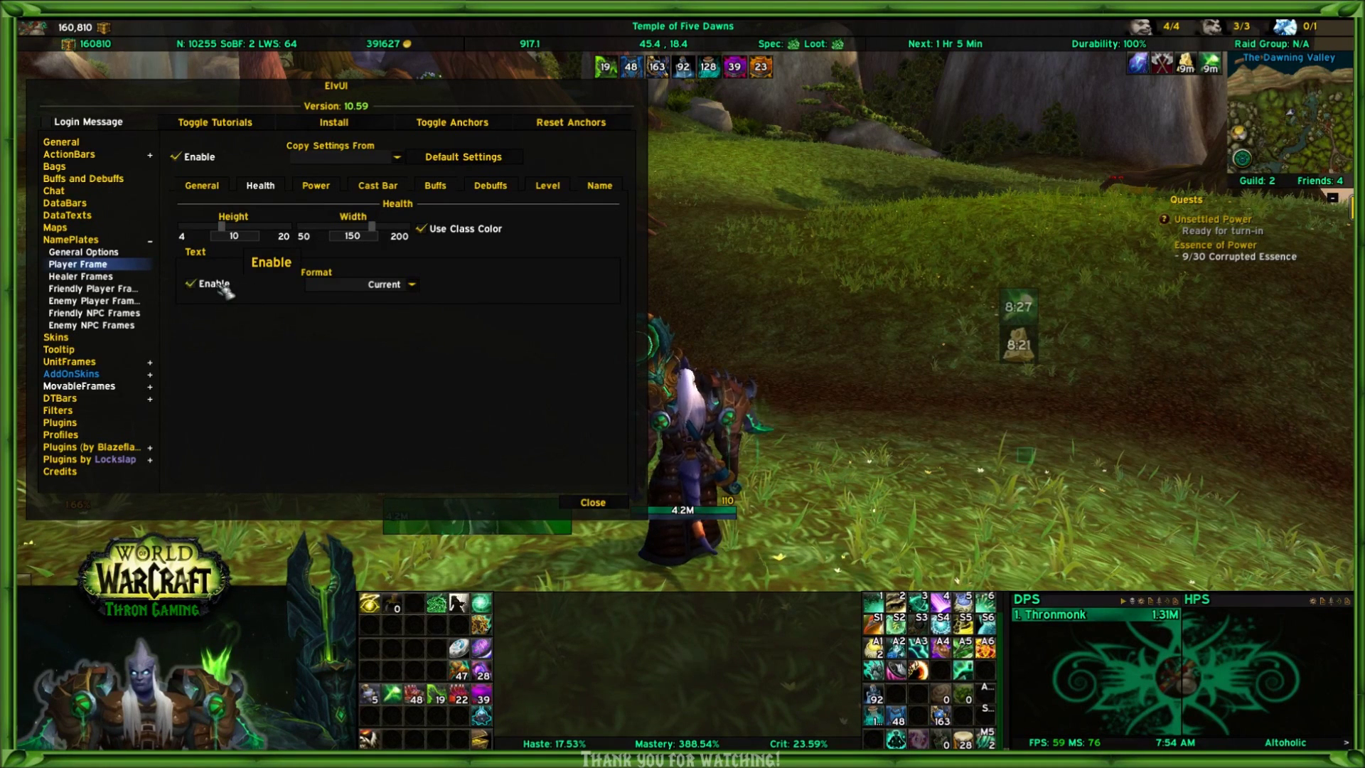
# - Try the Current / Max, Current - Max | Percent and Current - Percent health formats, reverting to Current
pyautogui.click(412, 285)
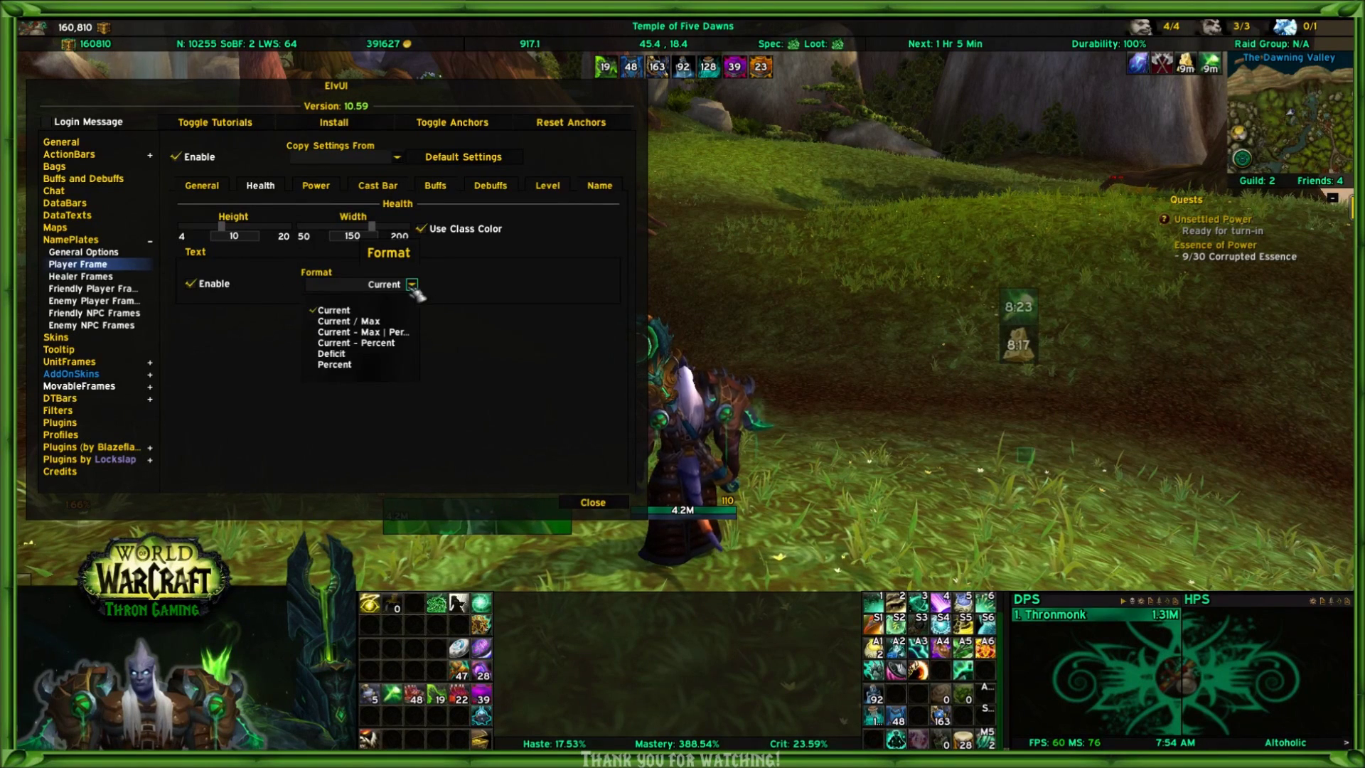
pyautogui.click(395, 322)
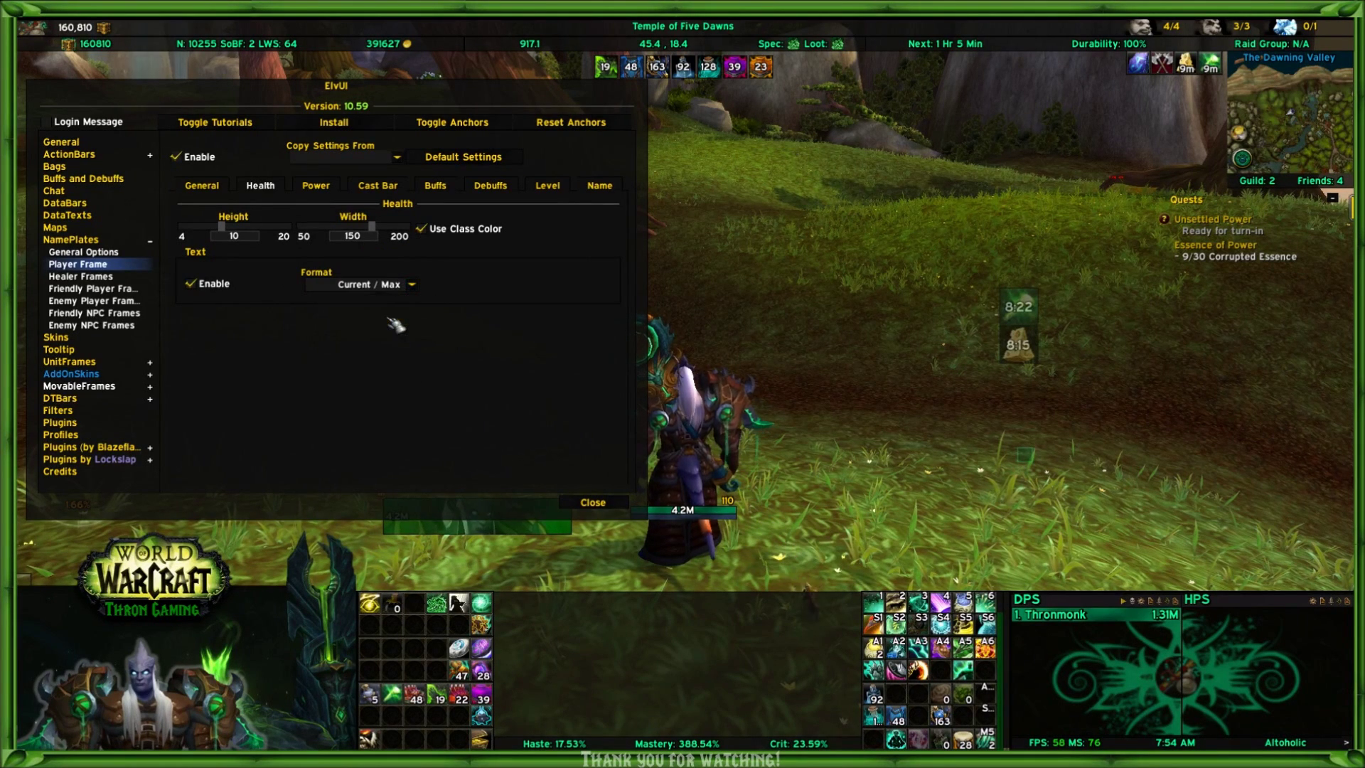
pyautogui.click(411, 285)
pyautogui.click(371, 333)
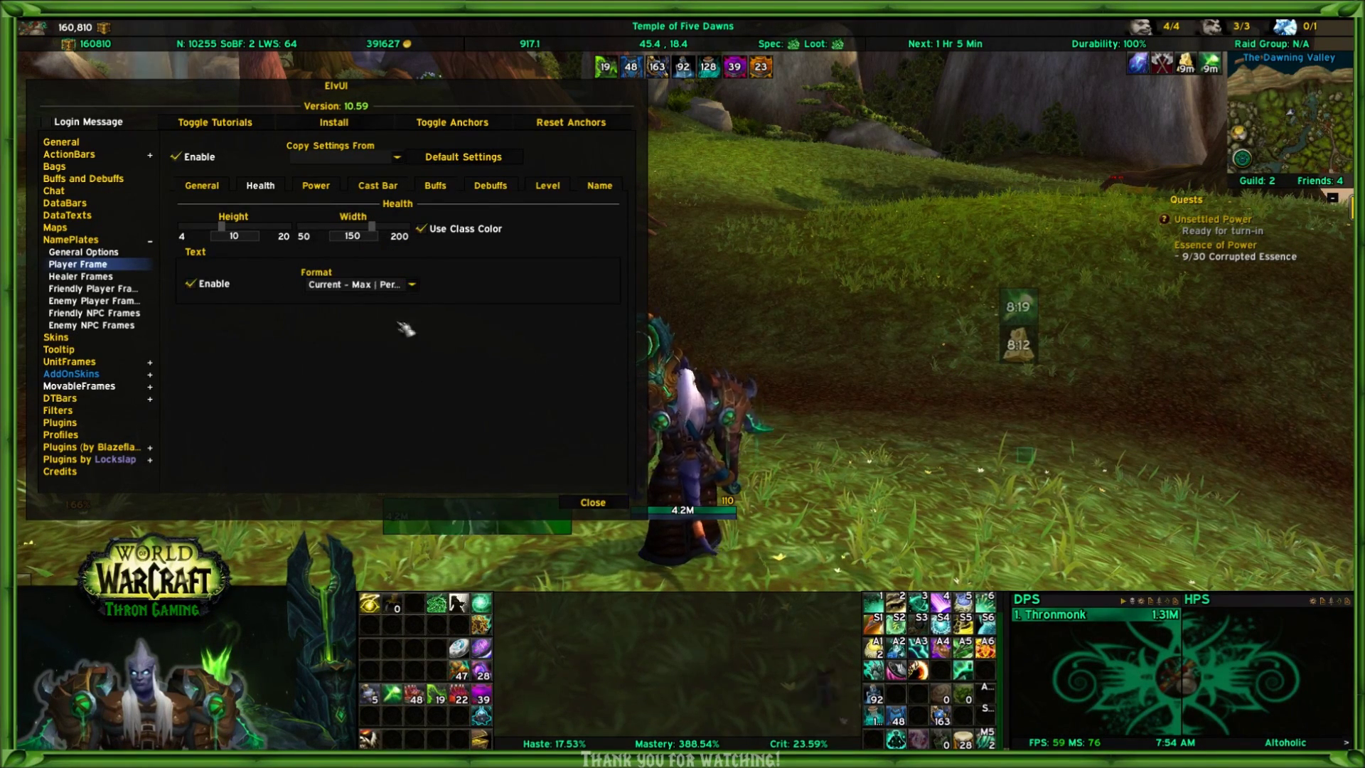
pyautogui.click(412, 285)
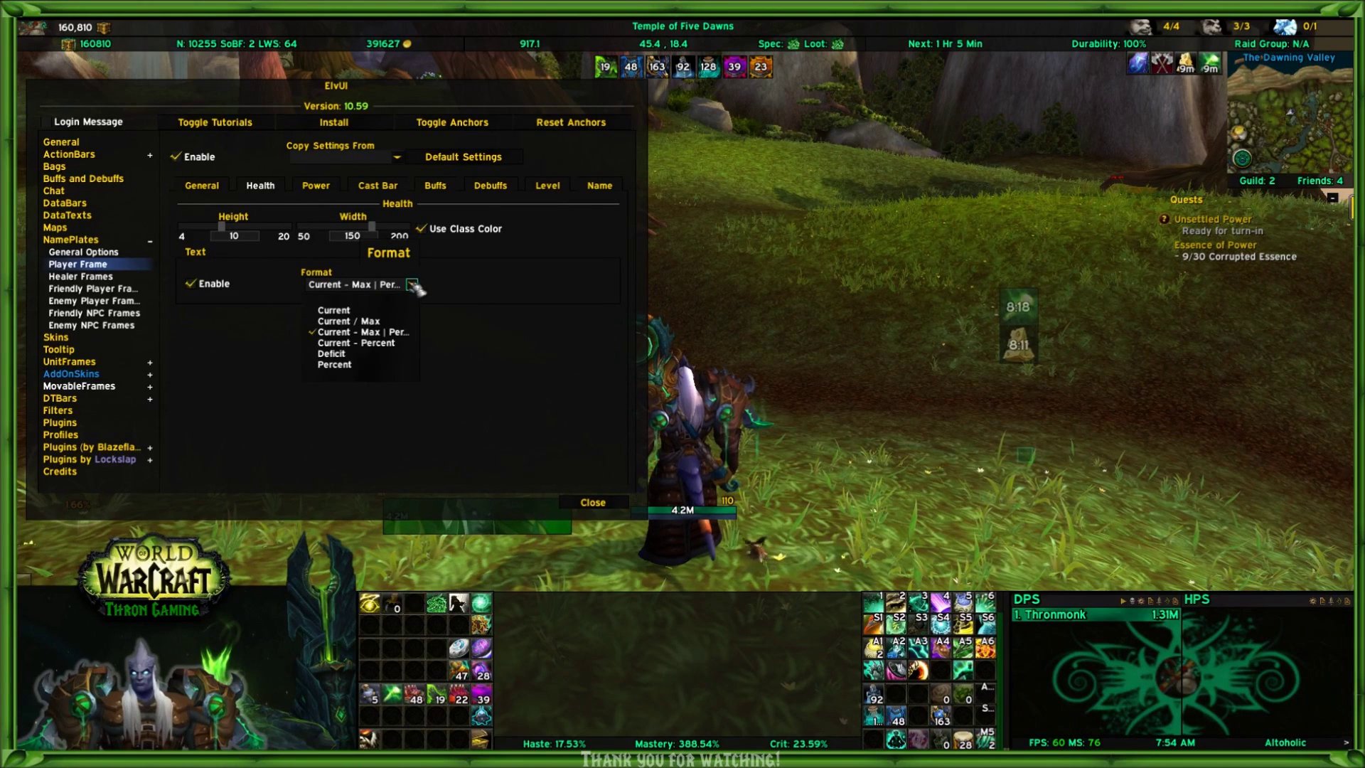
pyautogui.click(393, 344)
pyautogui.click(412, 285)
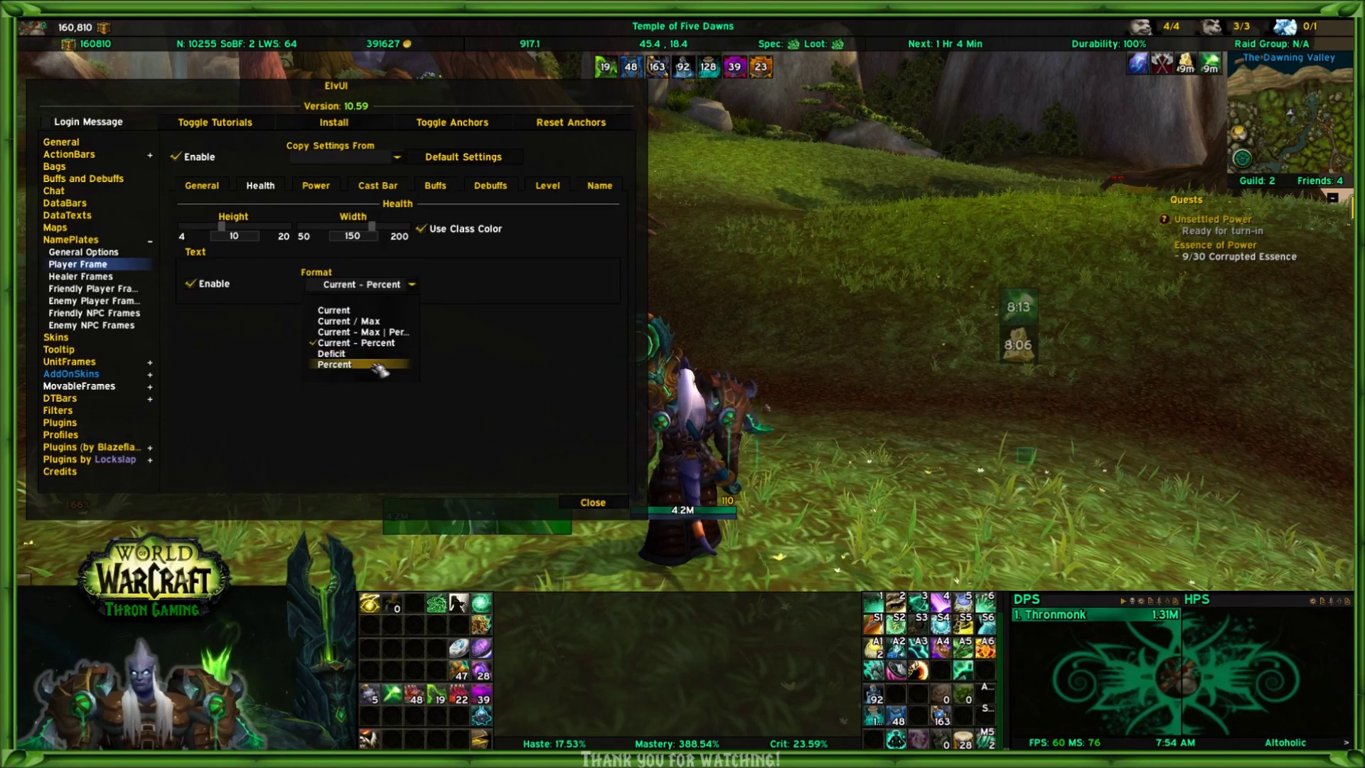
pyautogui.click(364, 311)
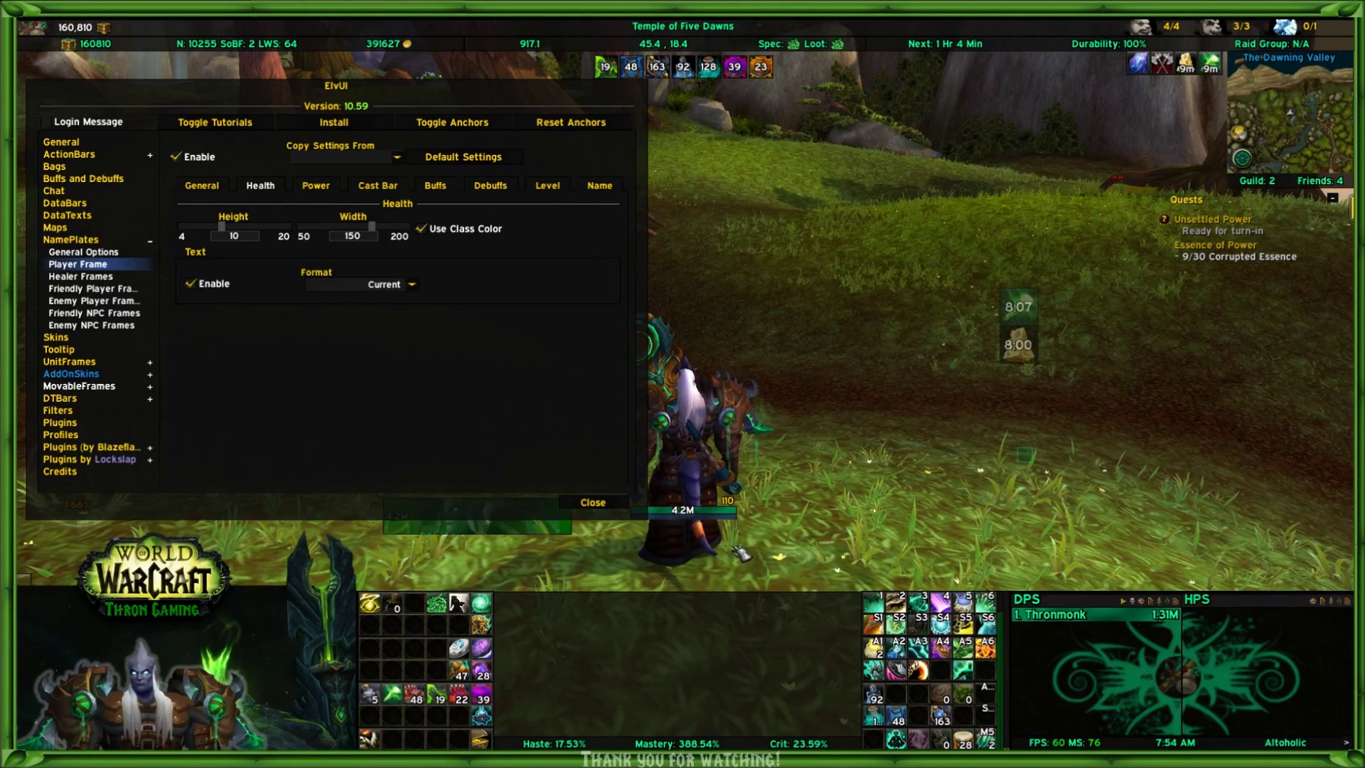
# - Summon Ban-Lu and set the health text format to Current - Max | Percent
pyautogui.click(481, 626)
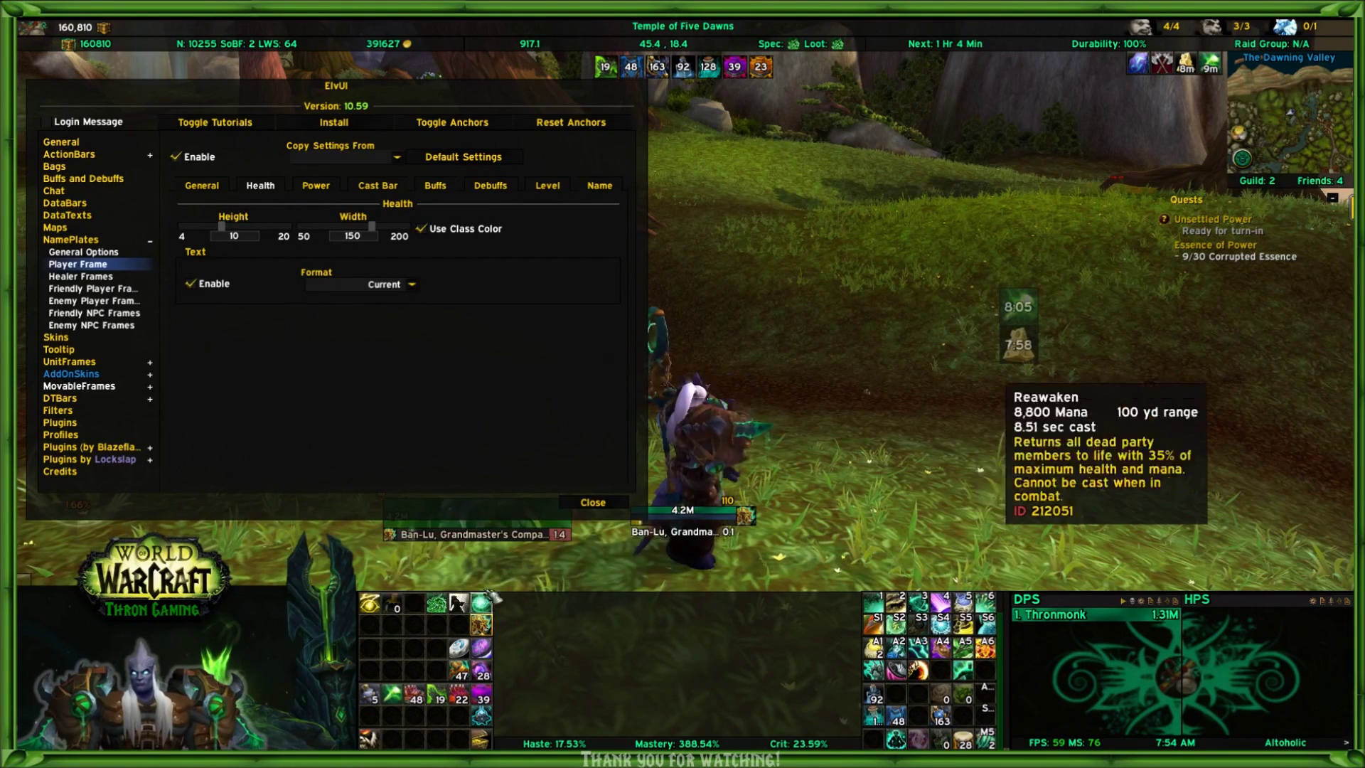
pyautogui.click(412, 284)
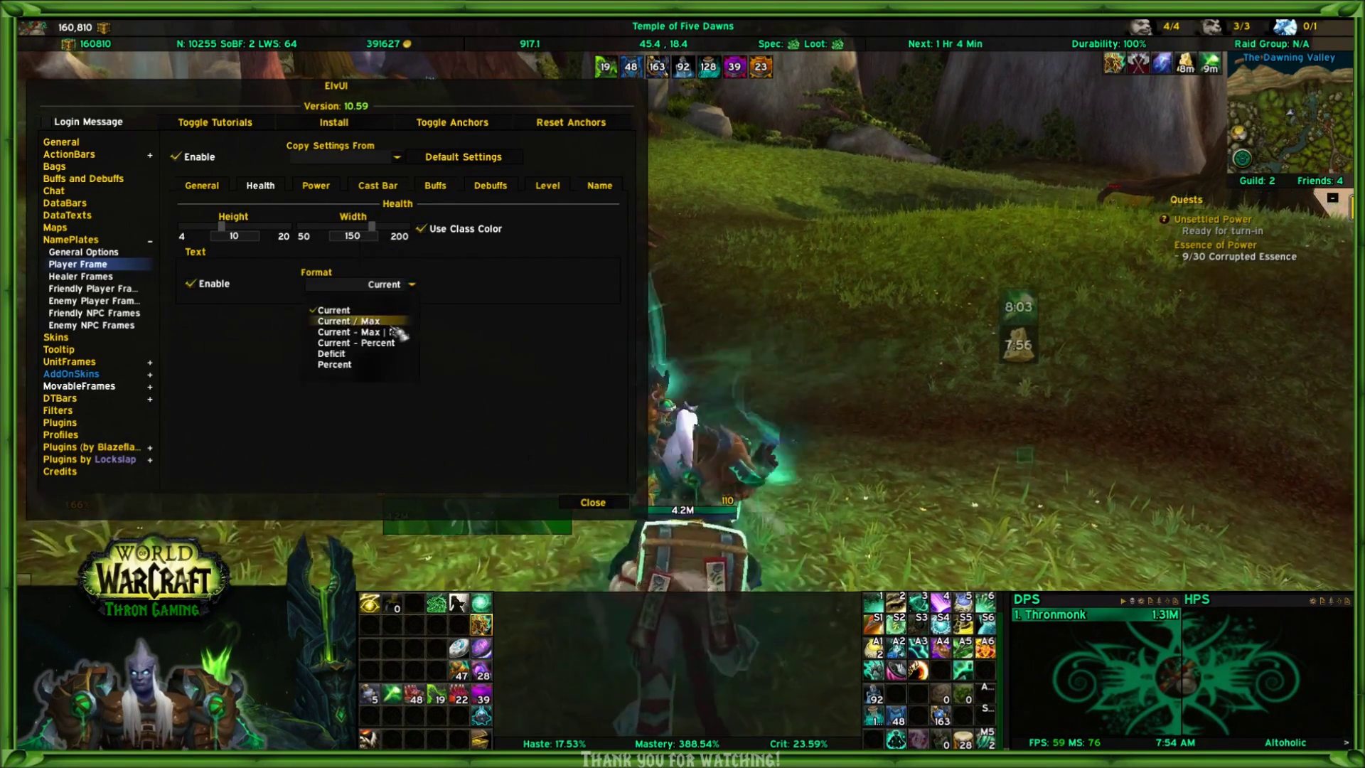
pyautogui.click(369, 332)
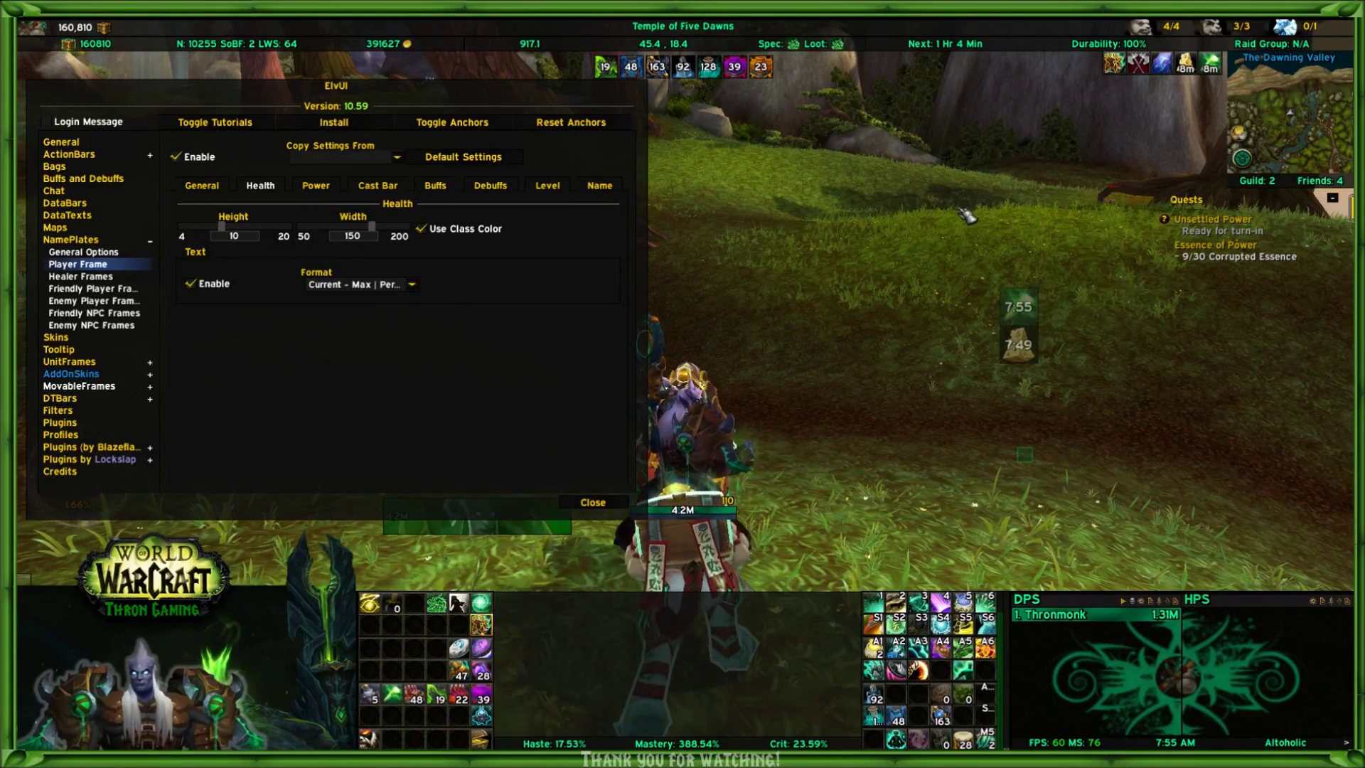
pyautogui.moveTo(1134, 86); pyautogui.dragTo(1112, 87)
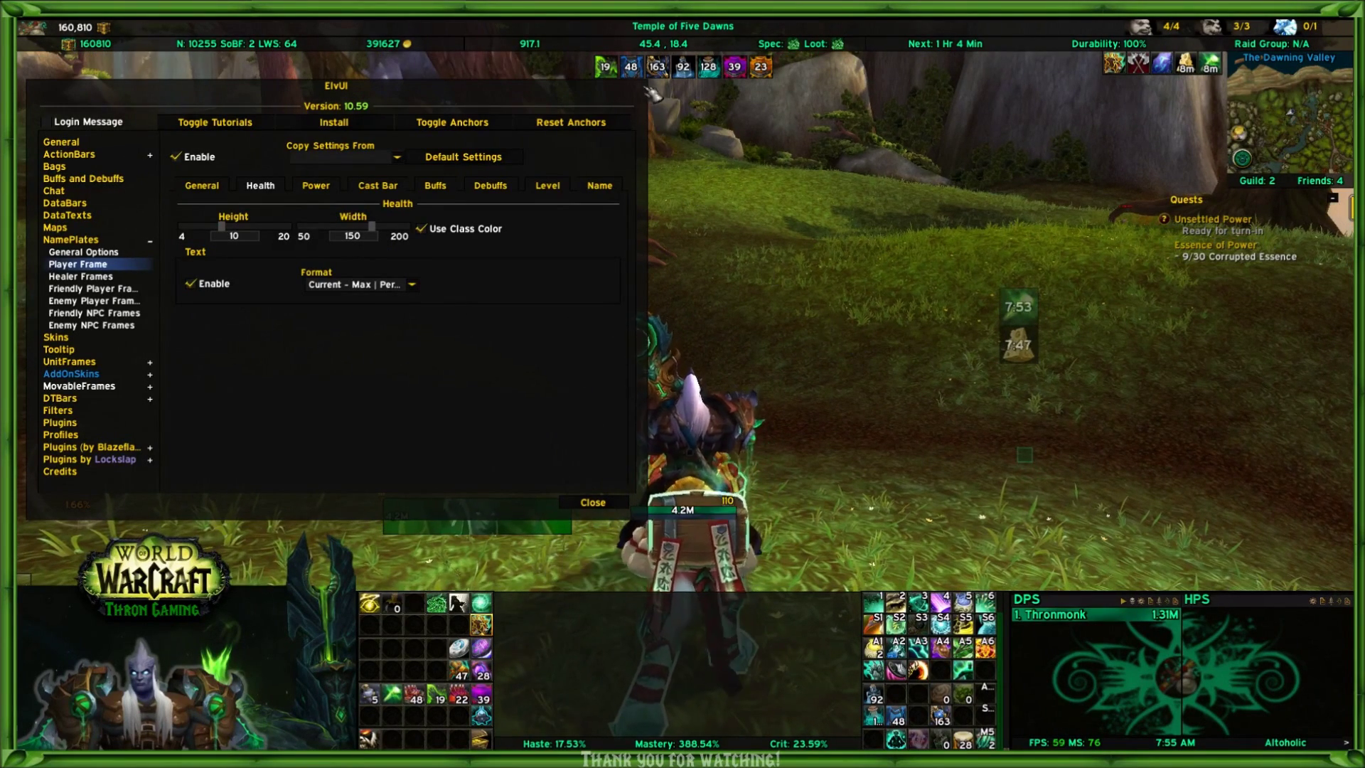
pyautogui.moveTo(732, 366); pyautogui.dragTo(439, 364)
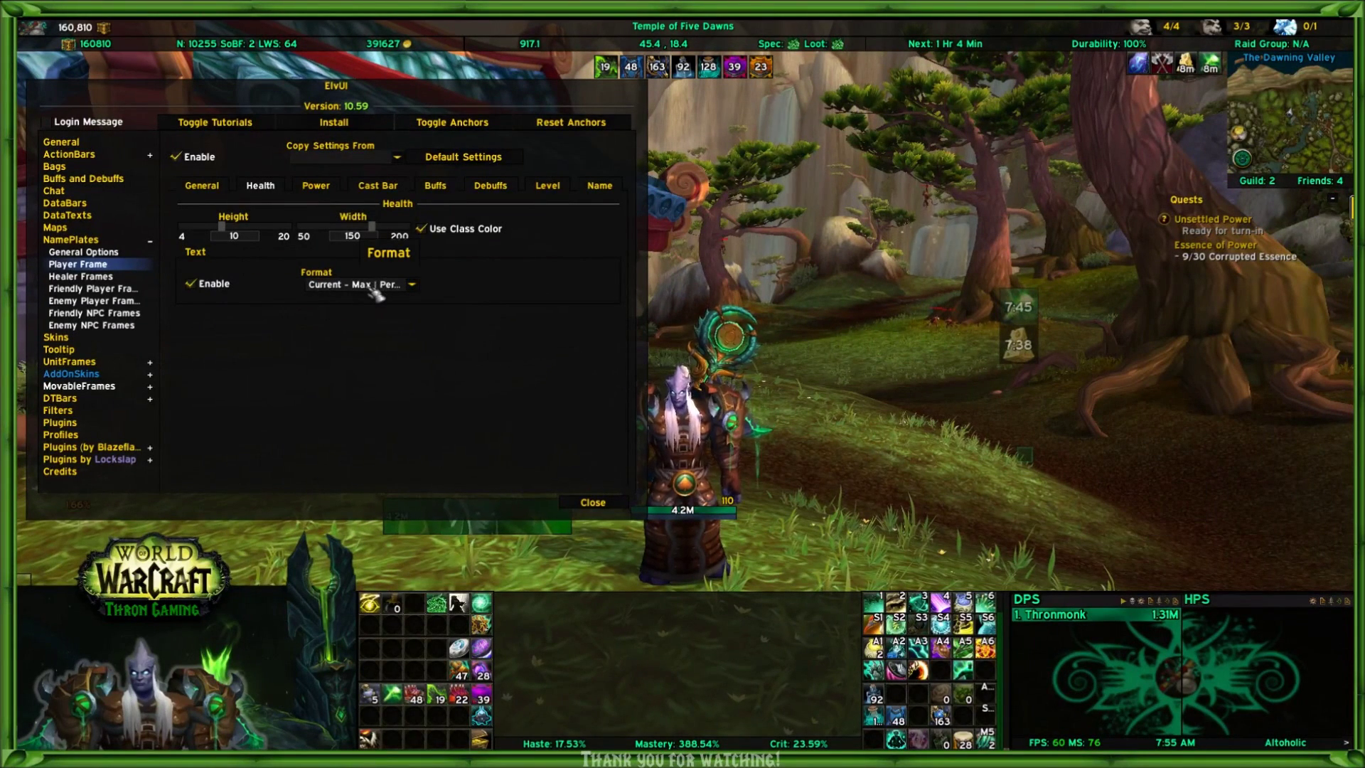
pyautogui.click(414, 287)
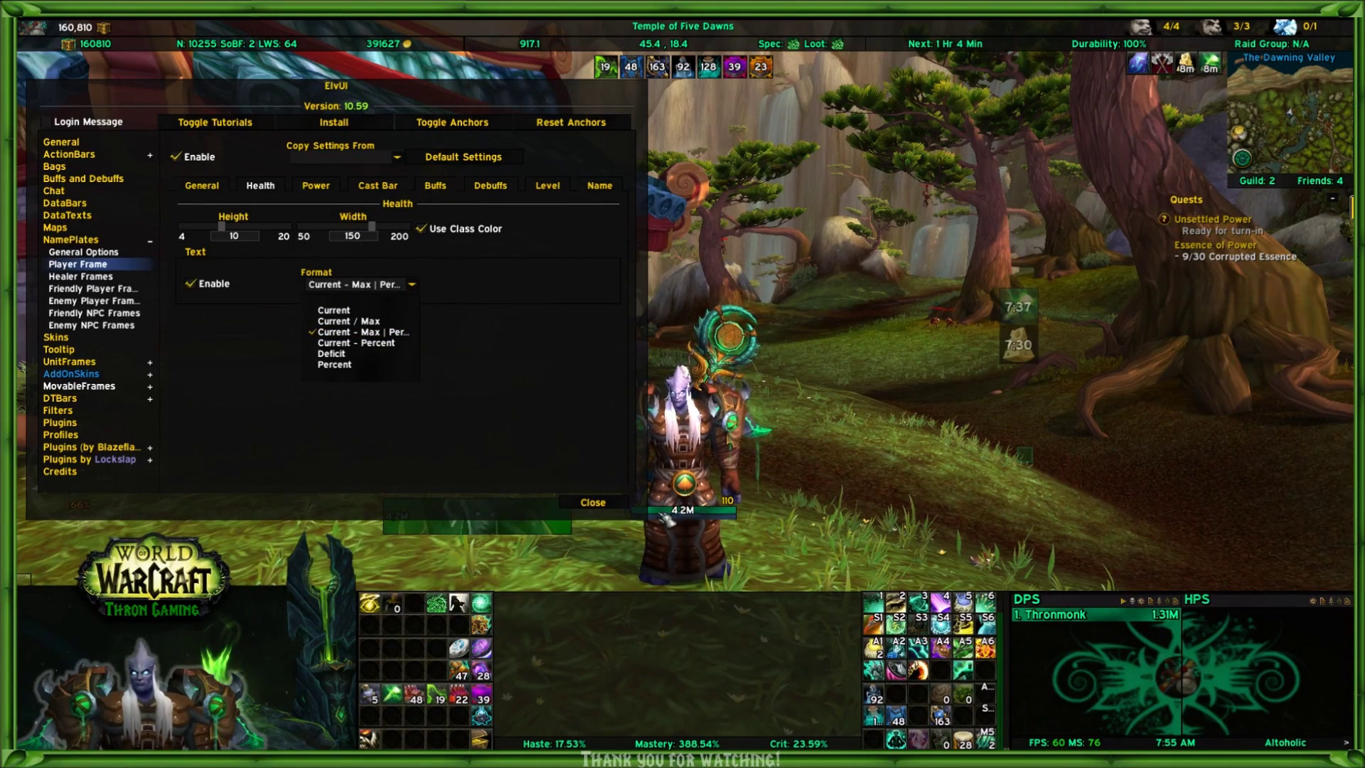
# - Enable the power text with Current format and raise Power Height from 8 to 15
pyautogui.click(321, 188)
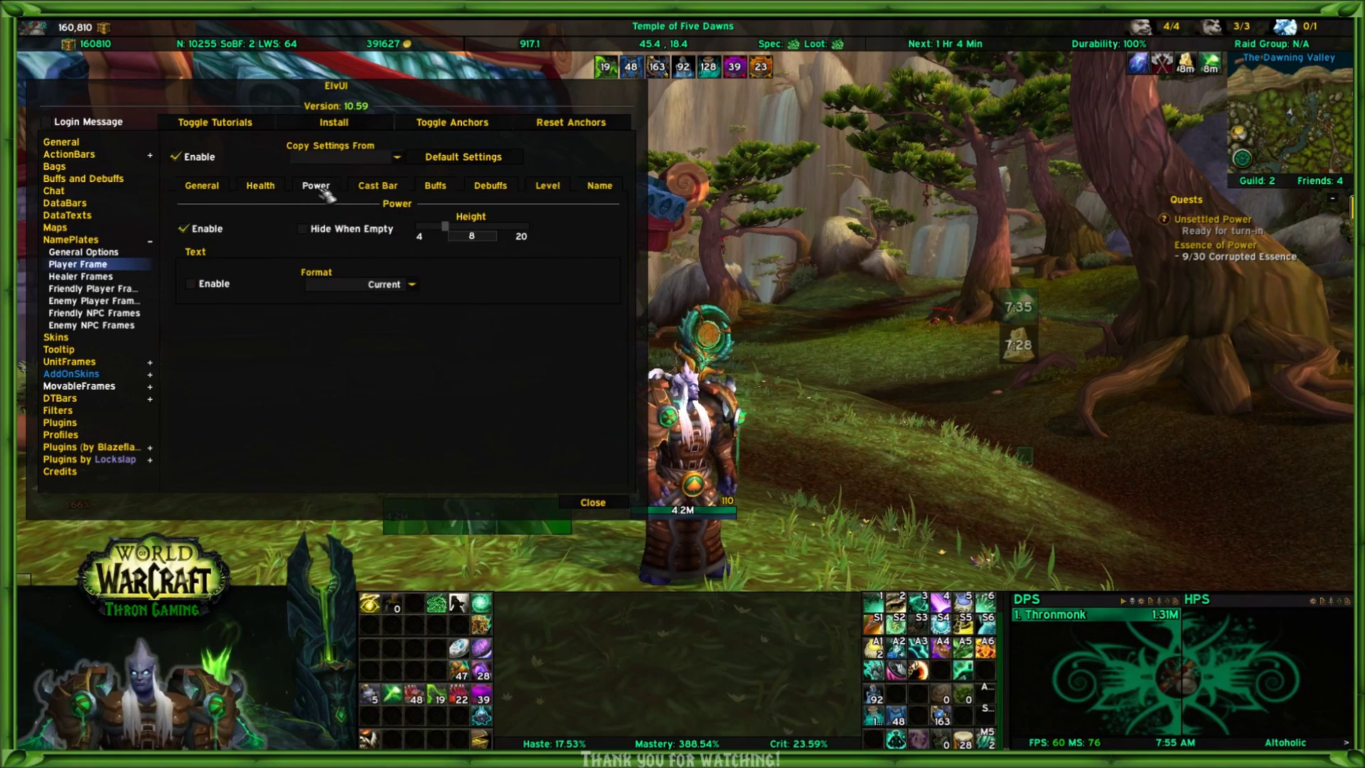
pyautogui.click(413, 284)
pyautogui.click(412, 284)
pyautogui.click(190, 284)
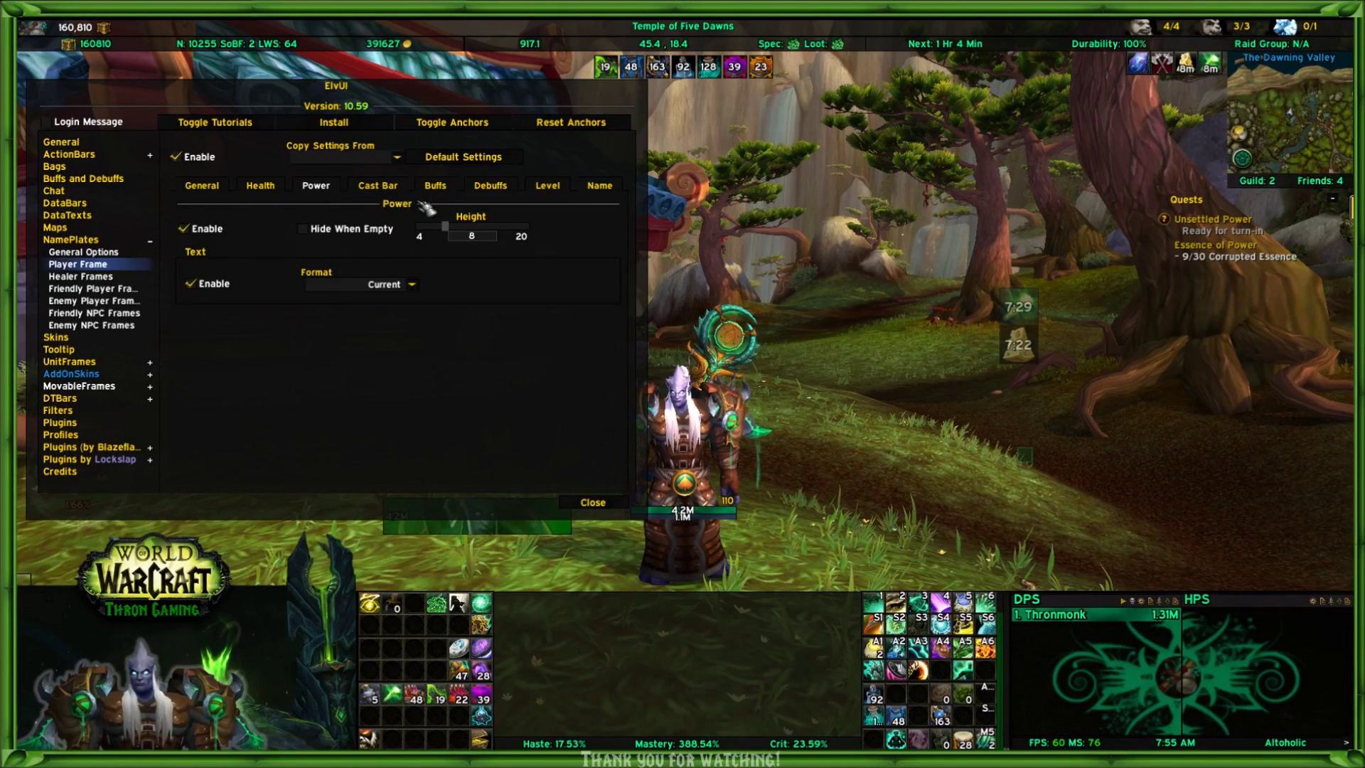
pyautogui.moveTo(443, 229)
pyautogui.mouseDown()
pyautogui.moveTo(530, 251)
pyautogui.moveTo(502, 254)
pyautogui.mouseUp()
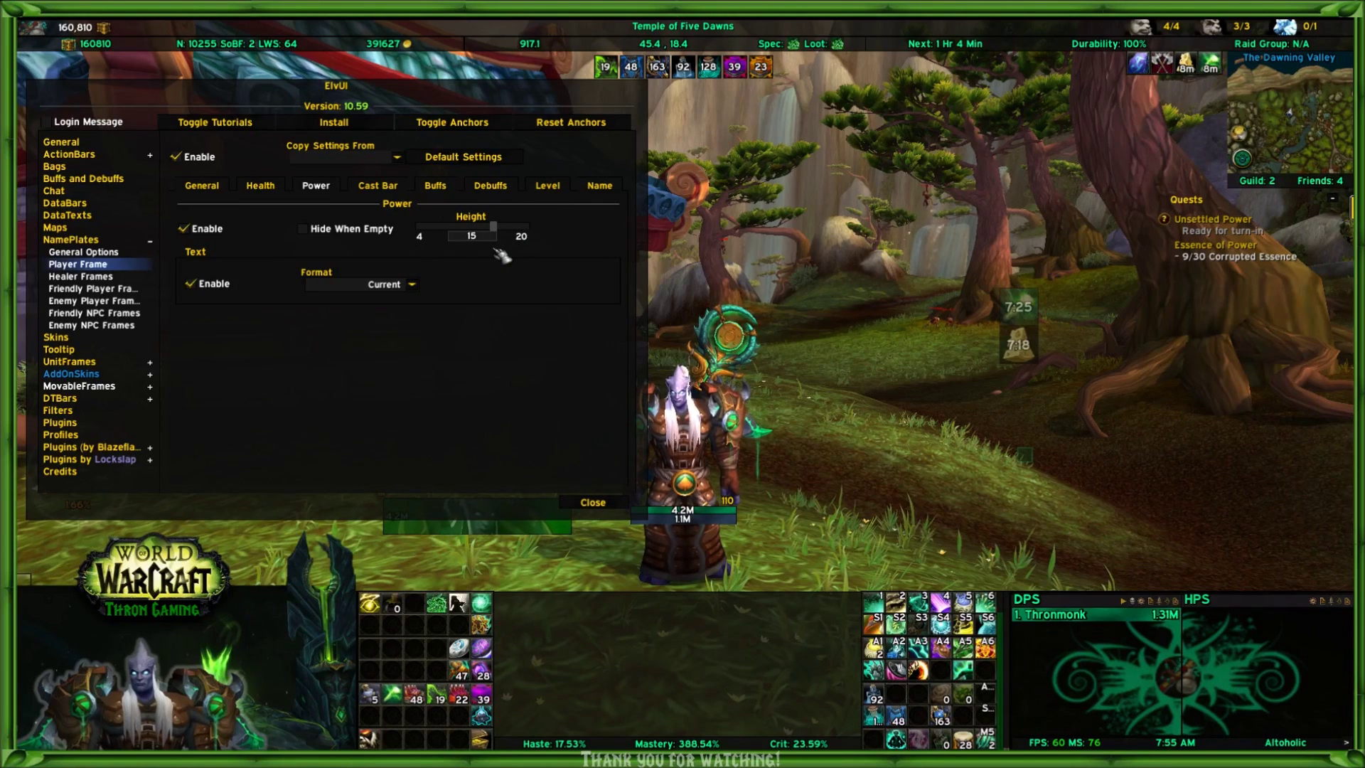
# - Raise the player nameplate's Health Height to 19, recheck Power, and show the Cast Bar settings
pyautogui.click(280, 187)
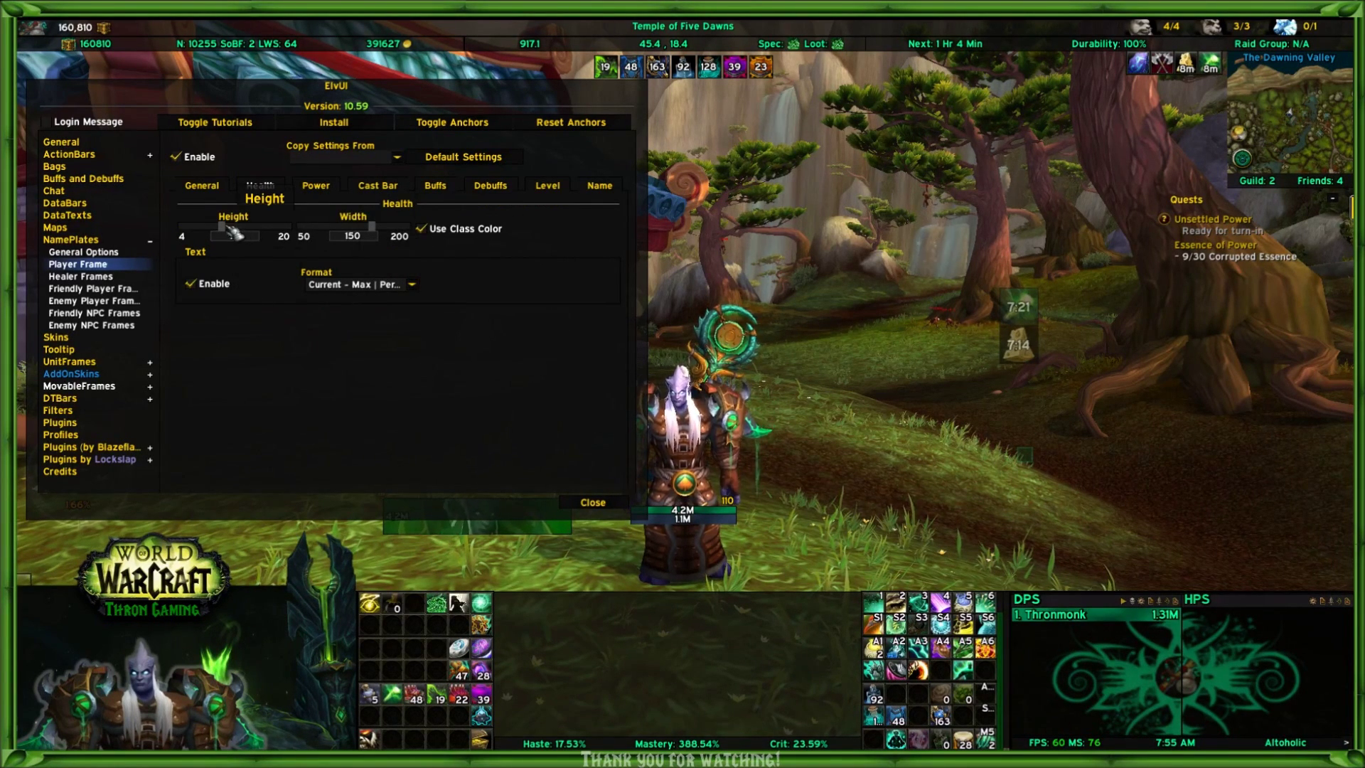
pyautogui.moveTo(227, 227); pyautogui.dragTo(291, 240)
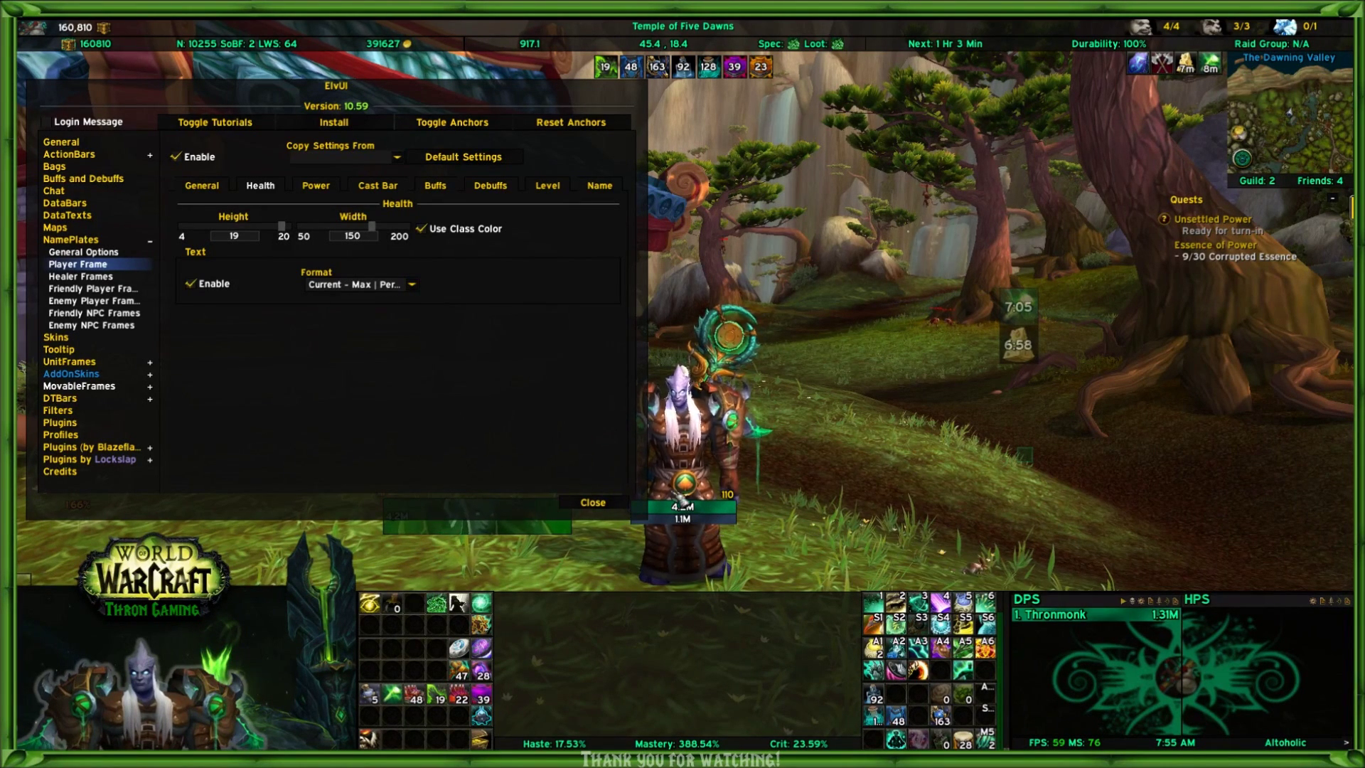
pyautogui.click(317, 186)
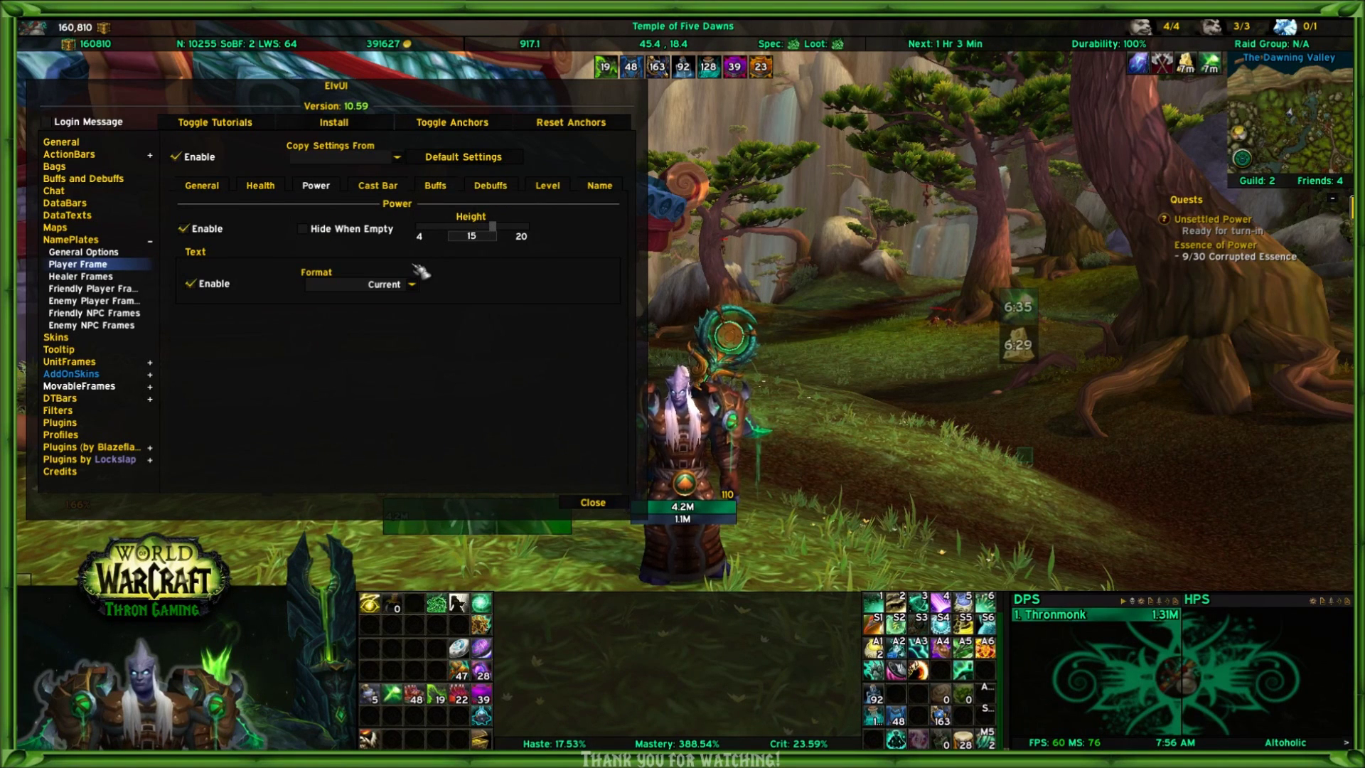
pyautogui.click(377, 185)
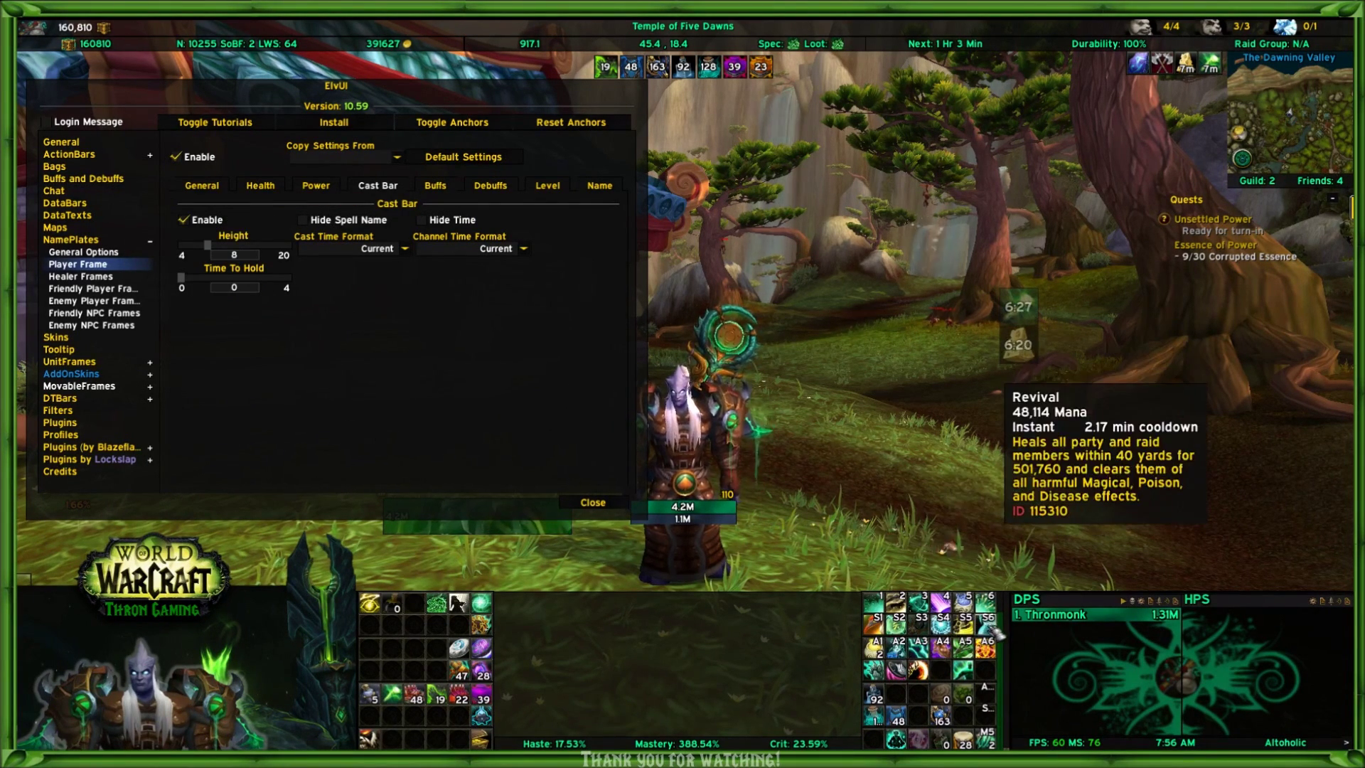
# - Cast the Ban-Lu summon and raise Cast Bar Height from 8 to 10
pyautogui.rightClick(484, 631)
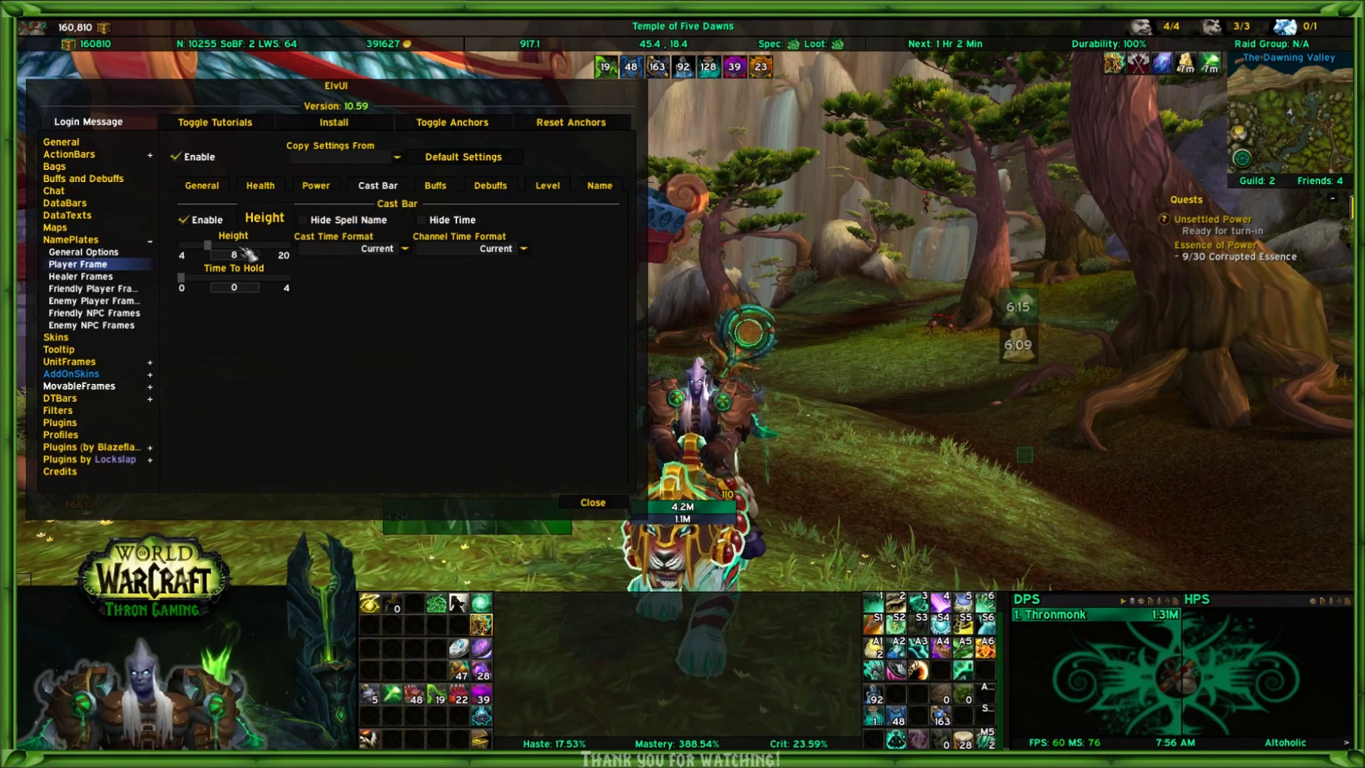
pyautogui.click(217, 255)
pyautogui.moveTo(221, 259); pyautogui.dragTo(229, 262)
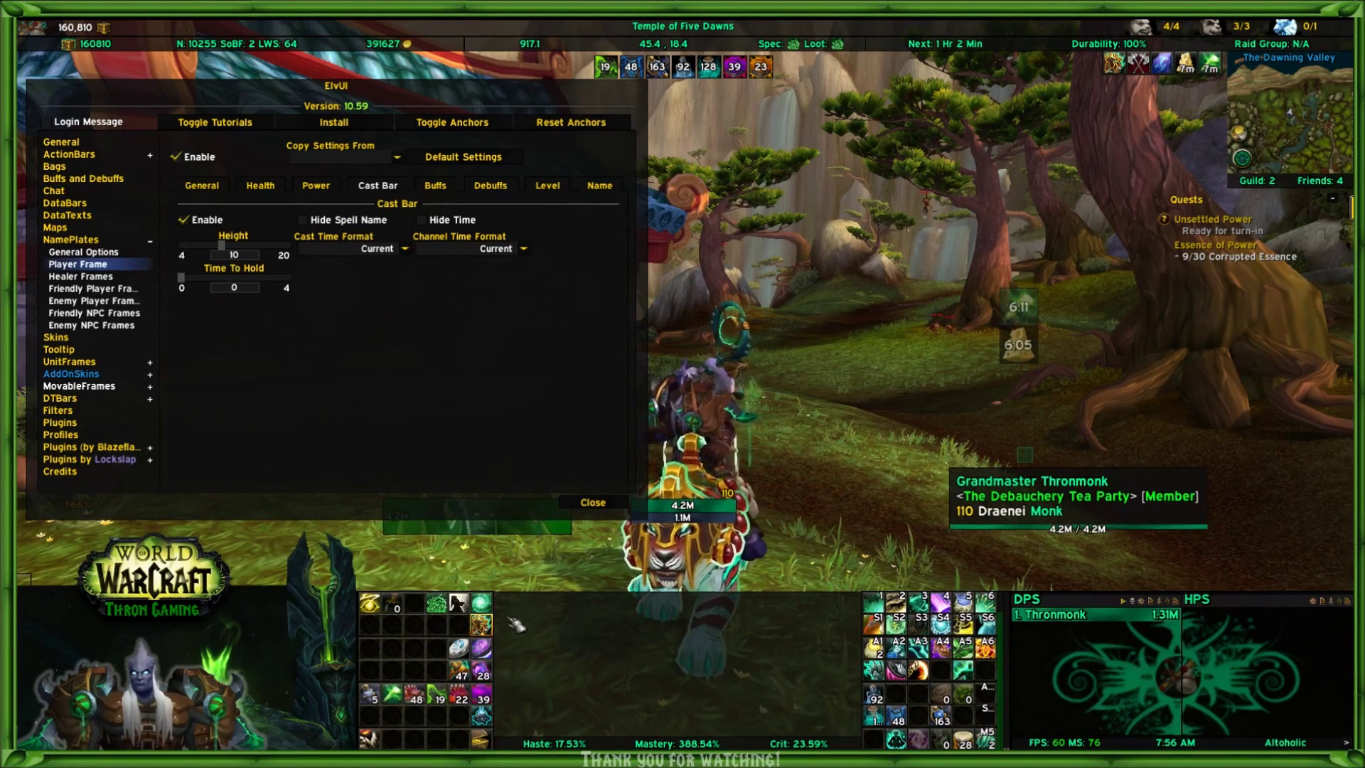
# - Dismount and recast the Ban-Lu summon several times to preview the cast bar
pyautogui.click(480, 624)
pyautogui.click(489, 629)
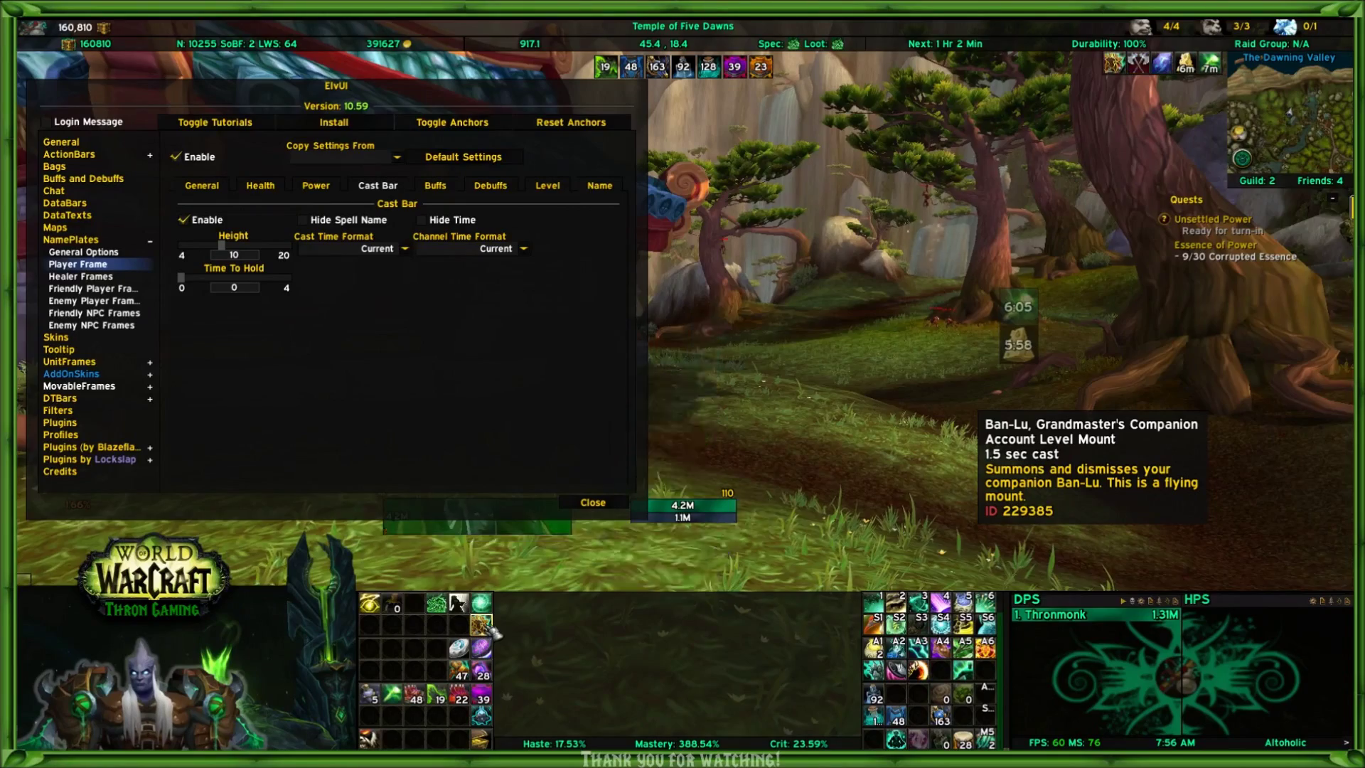
pyautogui.click(489, 629)
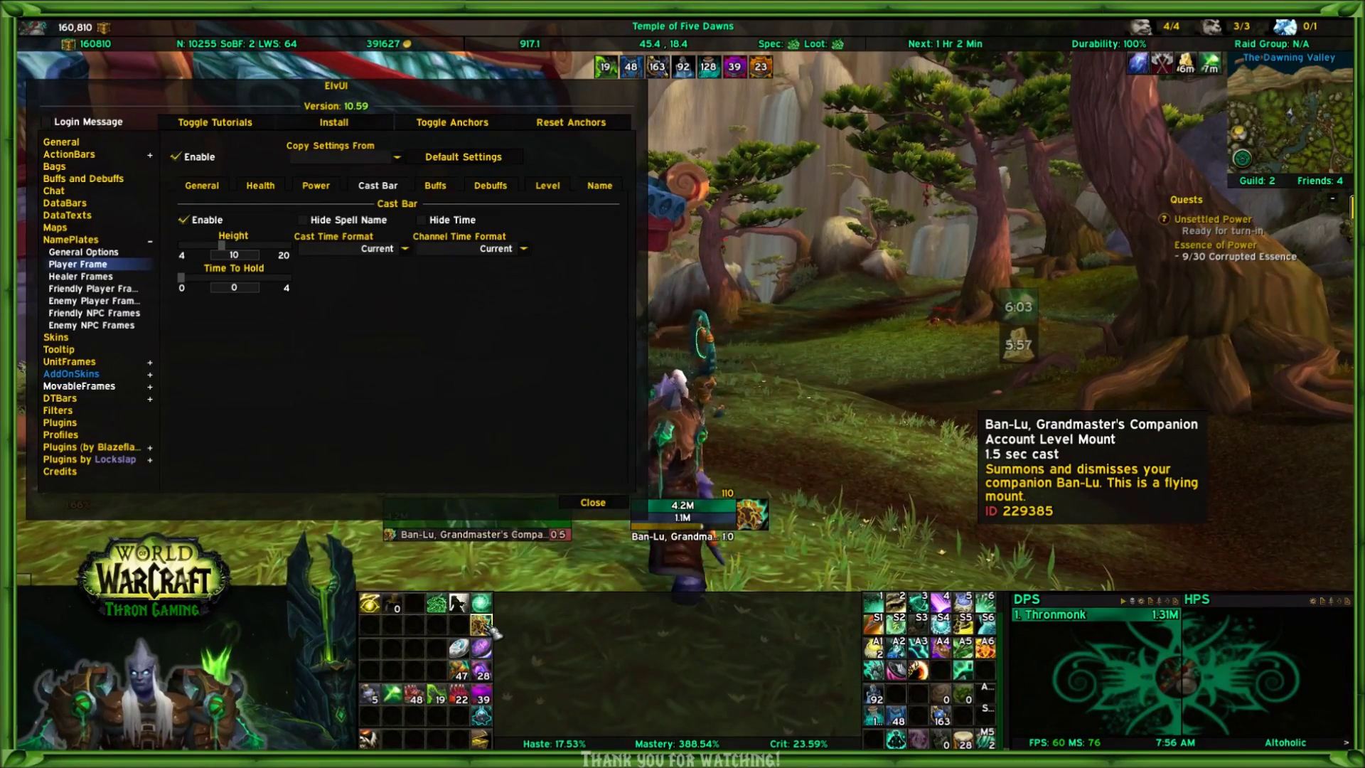
pyautogui.click(490, 630)
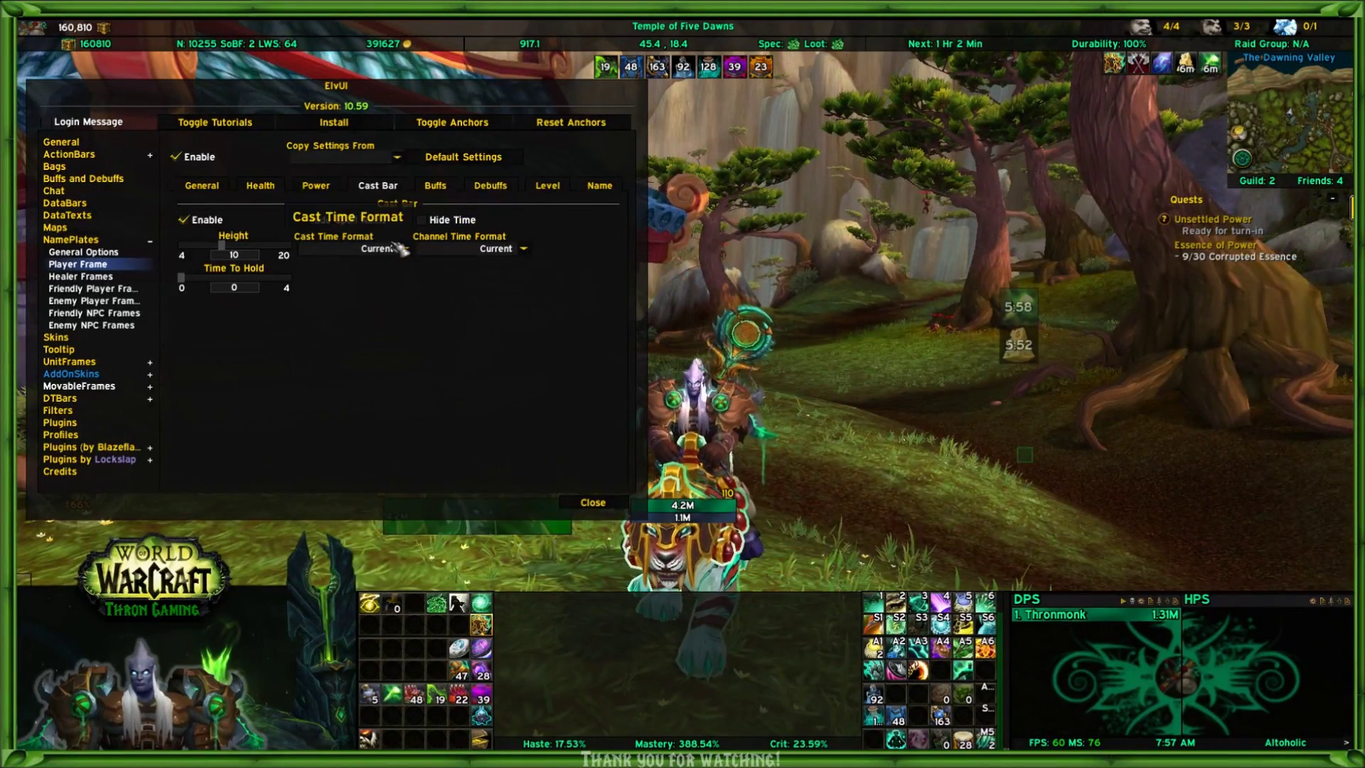
# - Review the Buffs, Debuffs and Level settings, then cancel the Ban-Lu buff to dismount
pyautogui.click(435, 185)
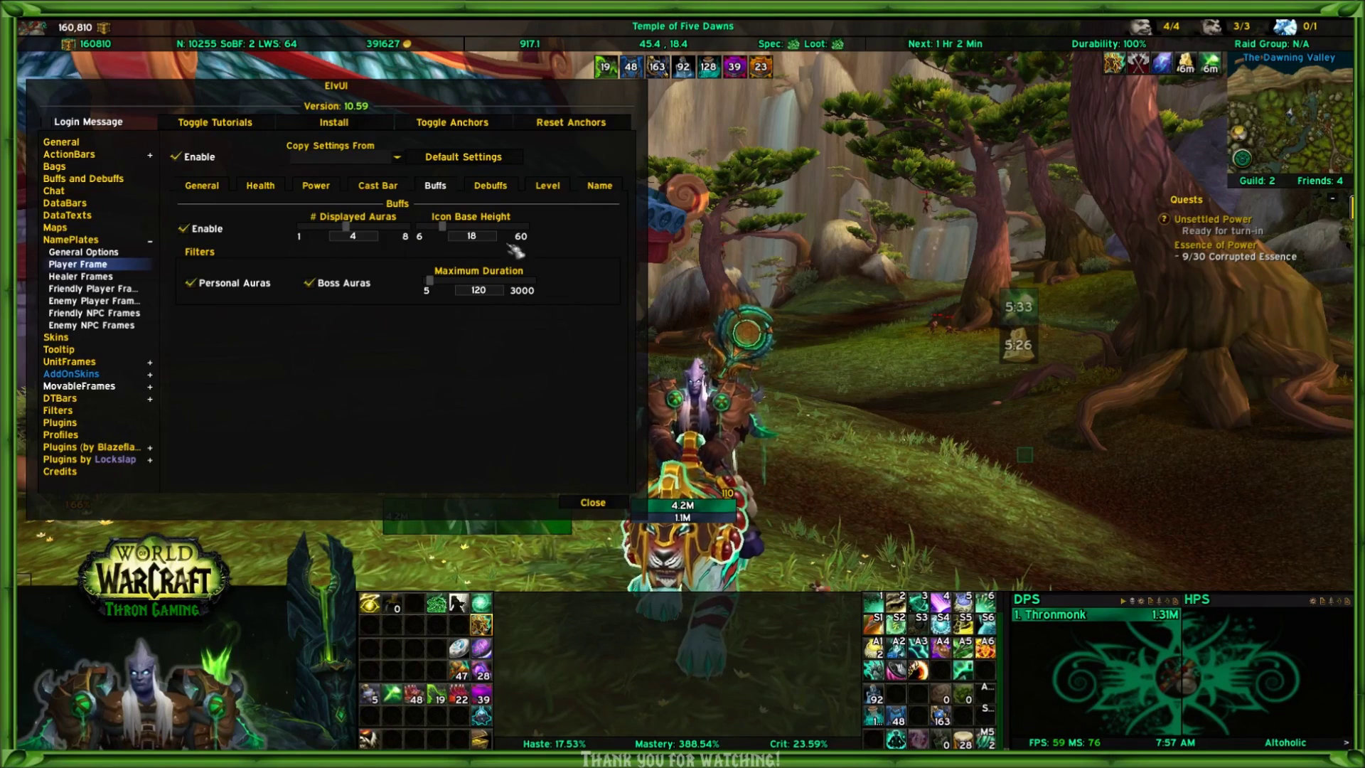
pyautogui.click(490, 186)
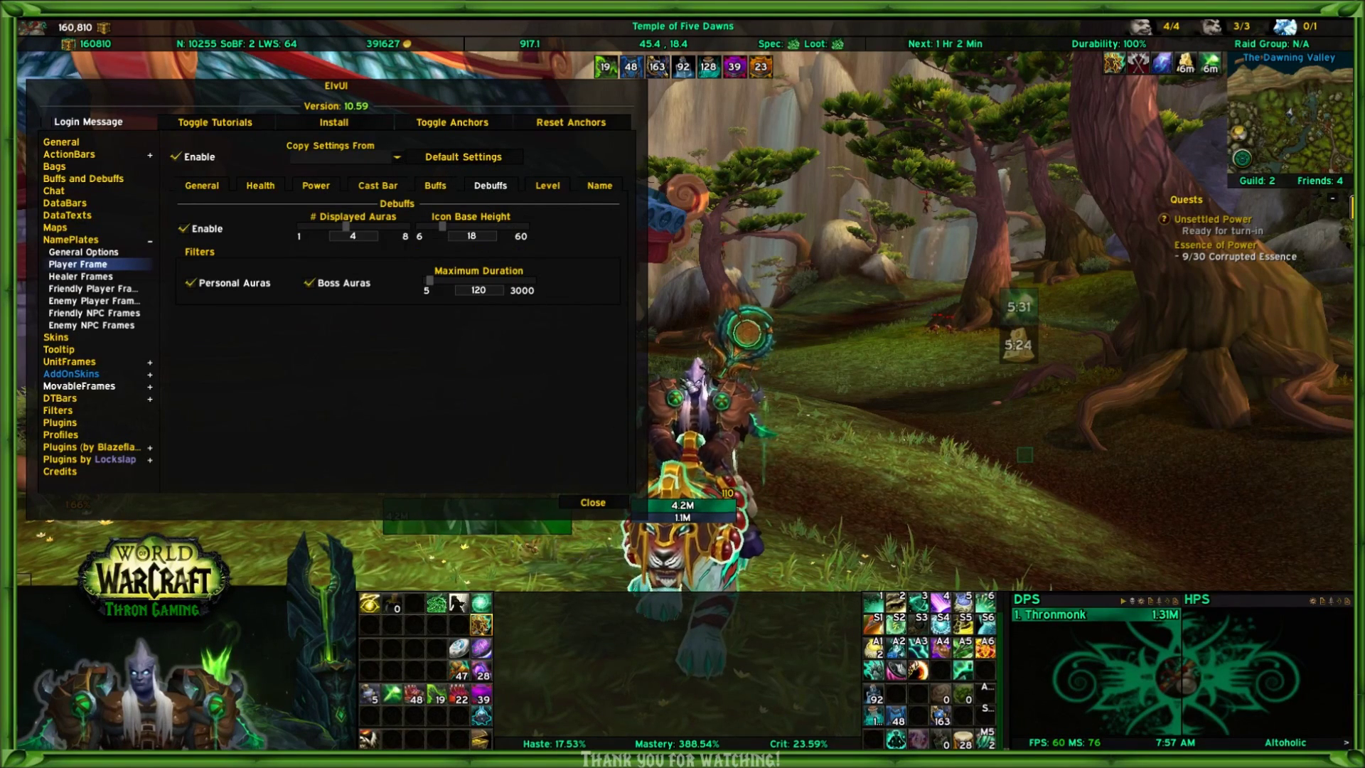
pyautogui.click(549, 186)
pyautogui.rightClick(1115, 64)
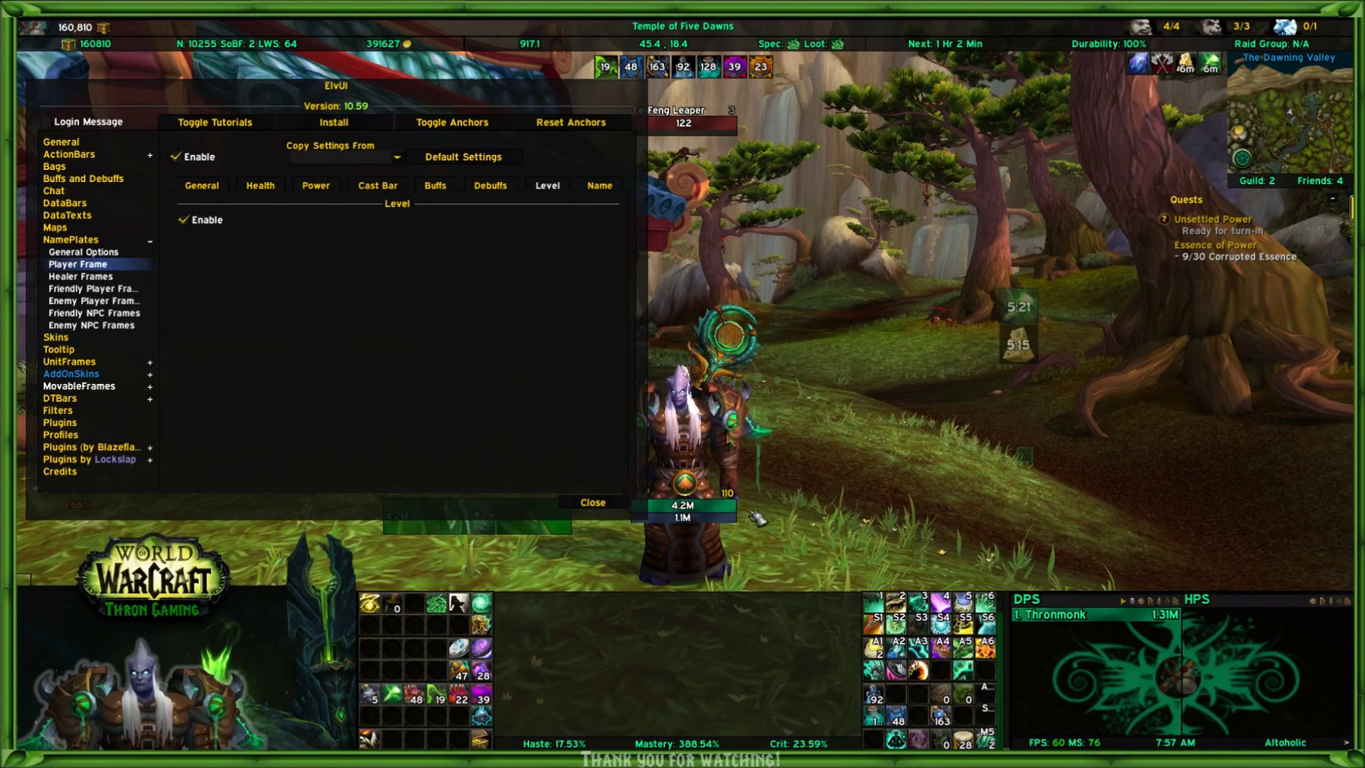
# - Toggle the nameplate level display off, on and off again, then show the Name settings
pyautogui.click(213, 220)
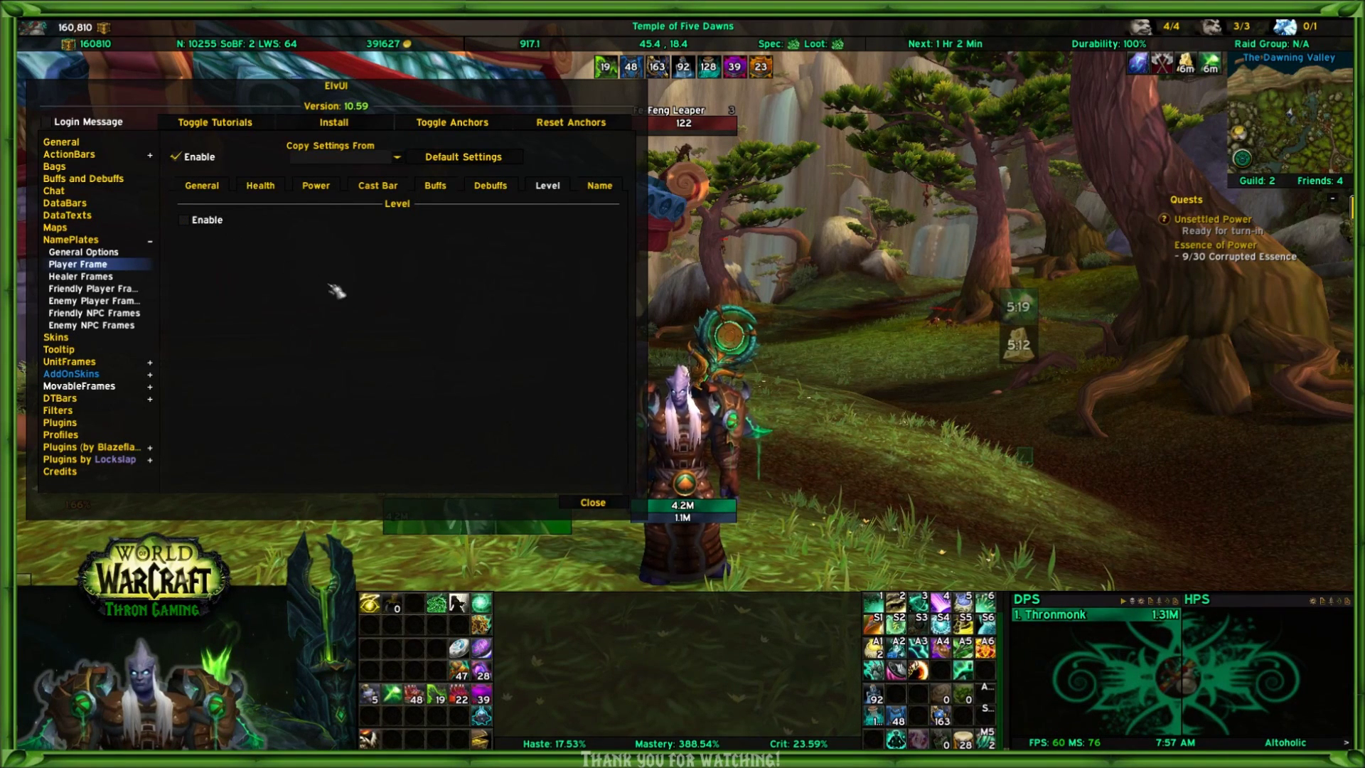
pyautogui.click(214, 222)
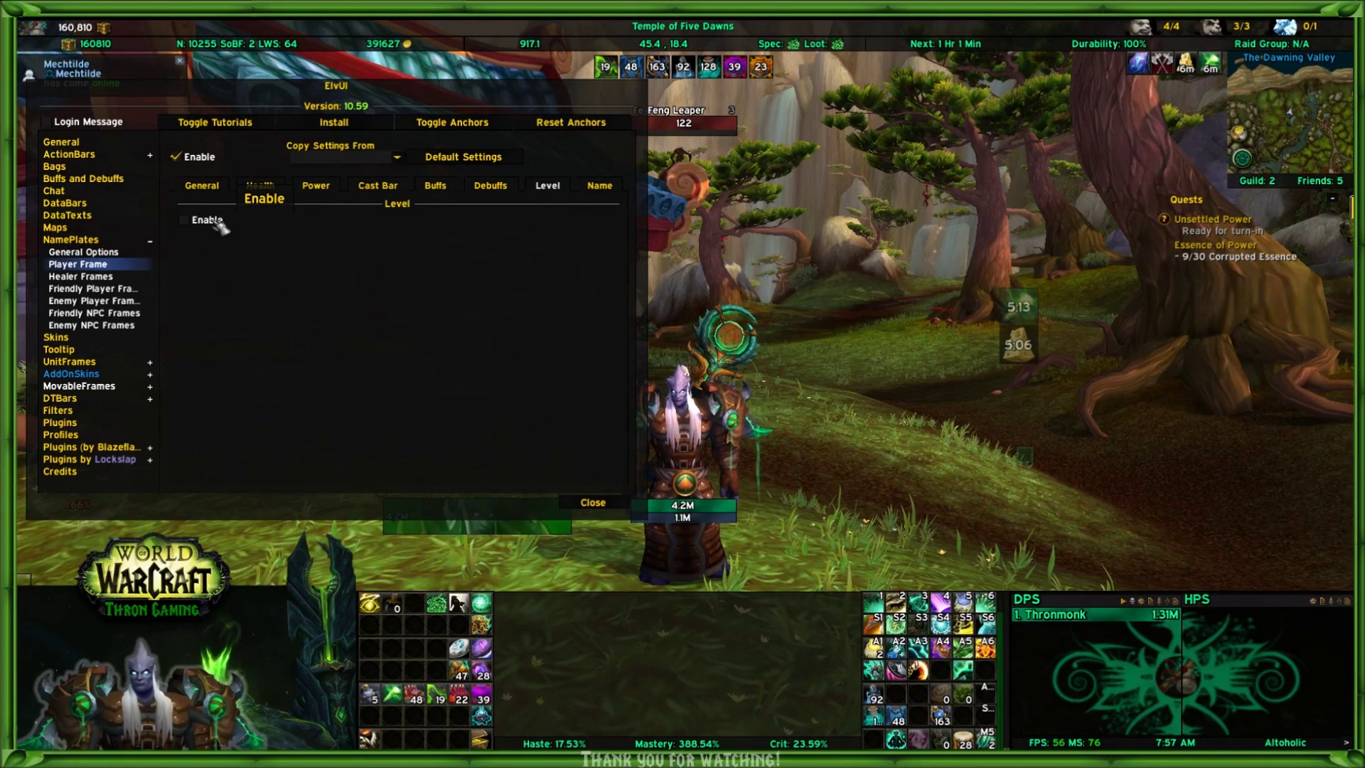
pyautogui.click(220, 226)
pyautogui.click(615, 190)
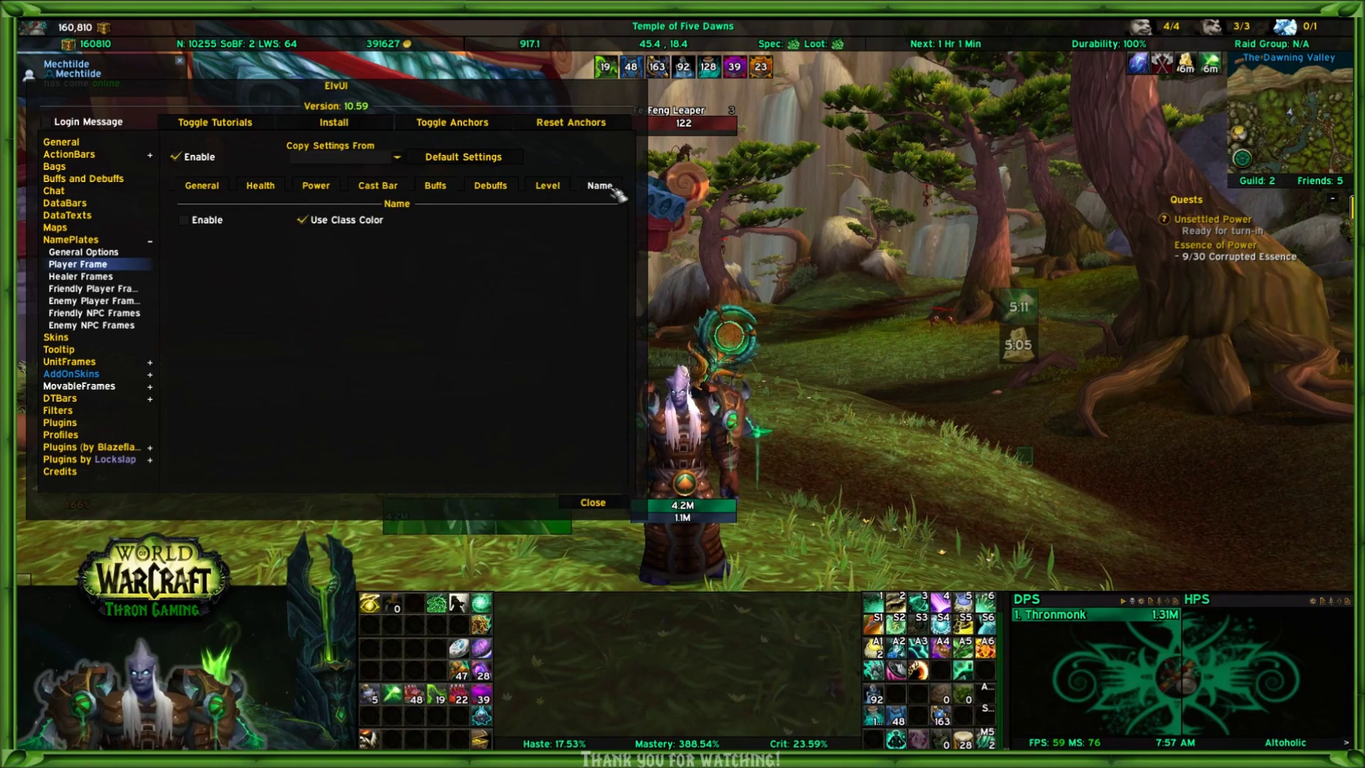
# - Leave the nameplate name and Use Class Color both off after toggling them; move the window up-left
pyautogui.press('a')
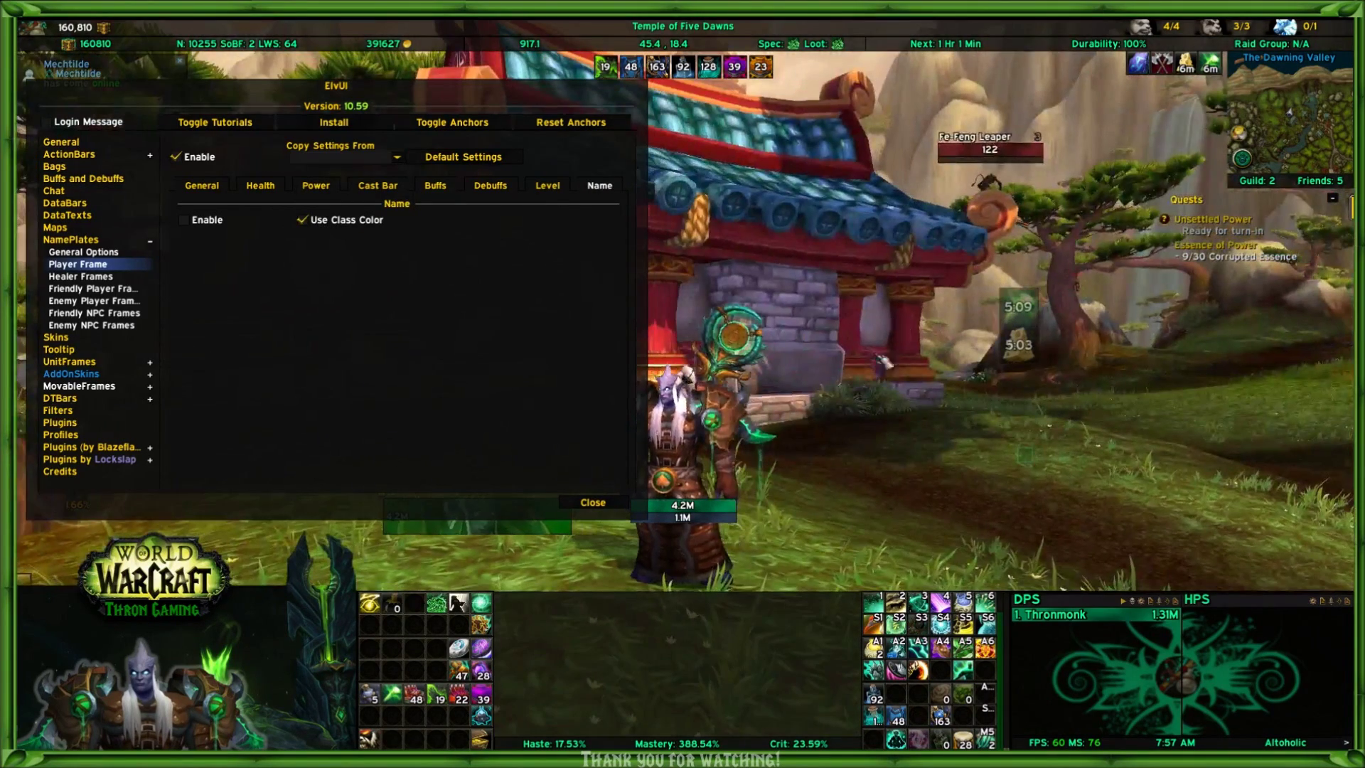
pyautogui.click(341, 222)
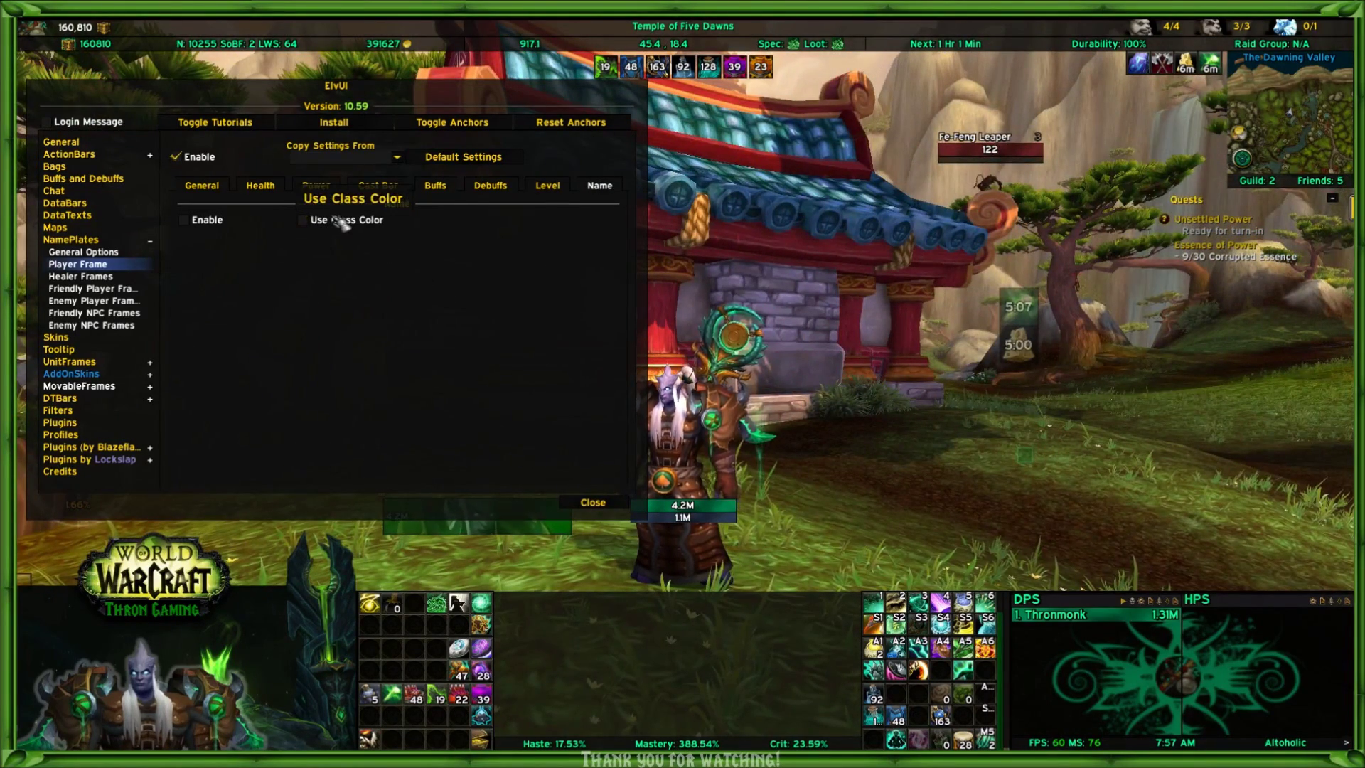
pyautogui.click(205, 220)
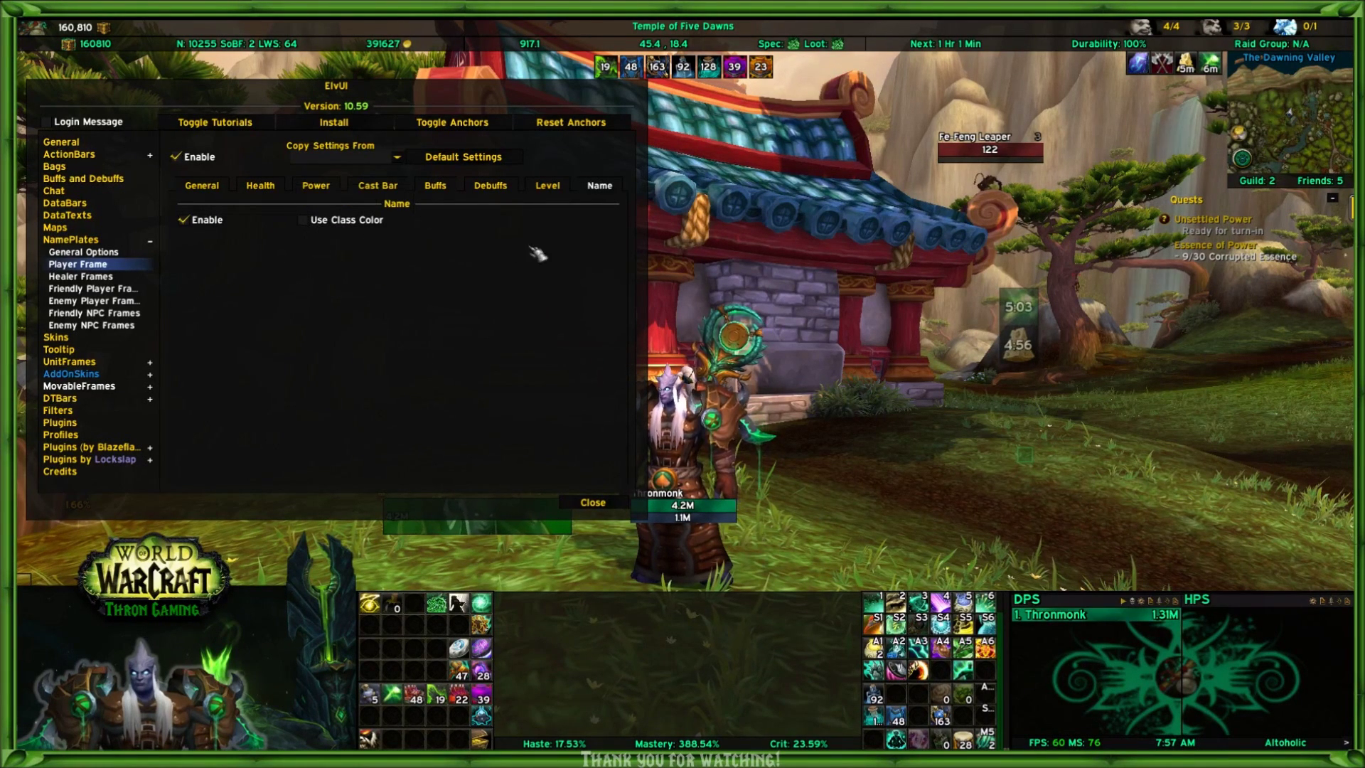
pyautogui.moveTo(336, 99); pyautogui.dragTo(316, 77)
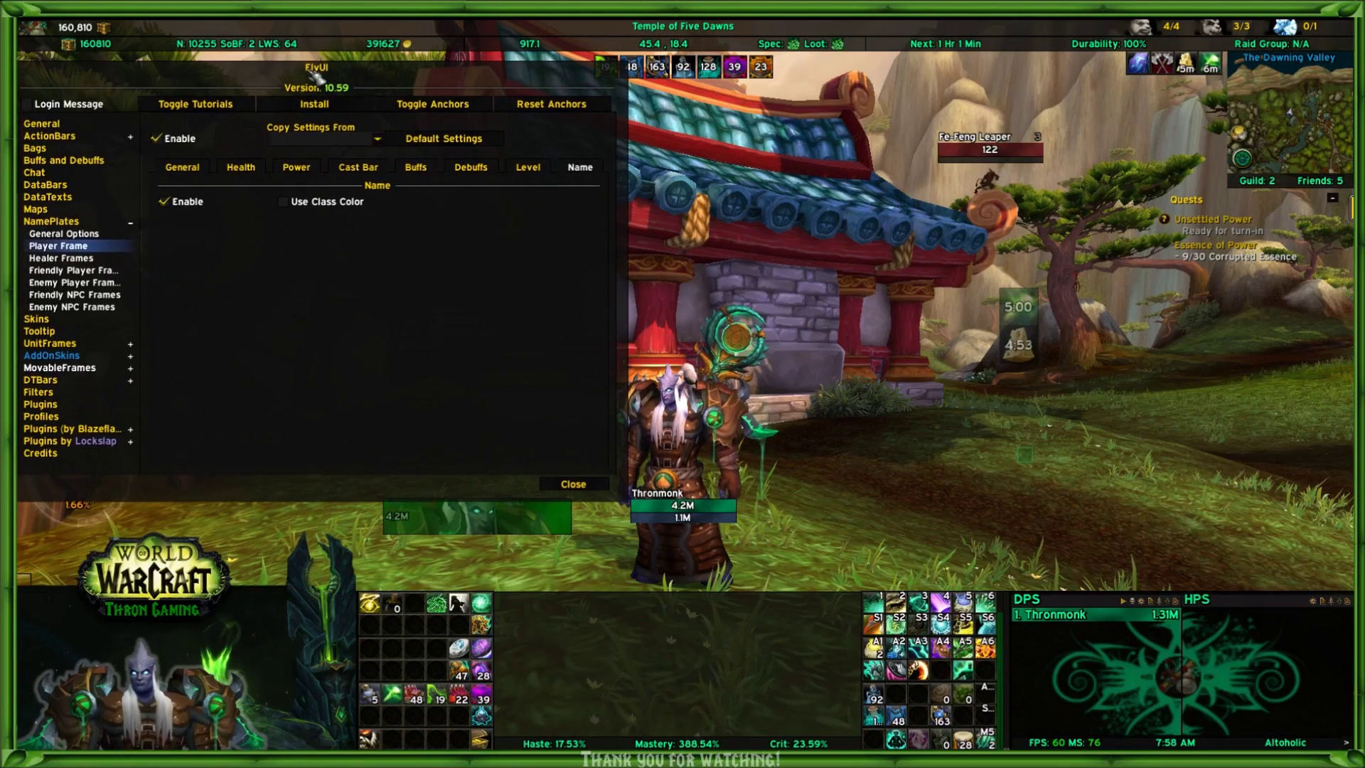
pyautogui.click(296, 207)
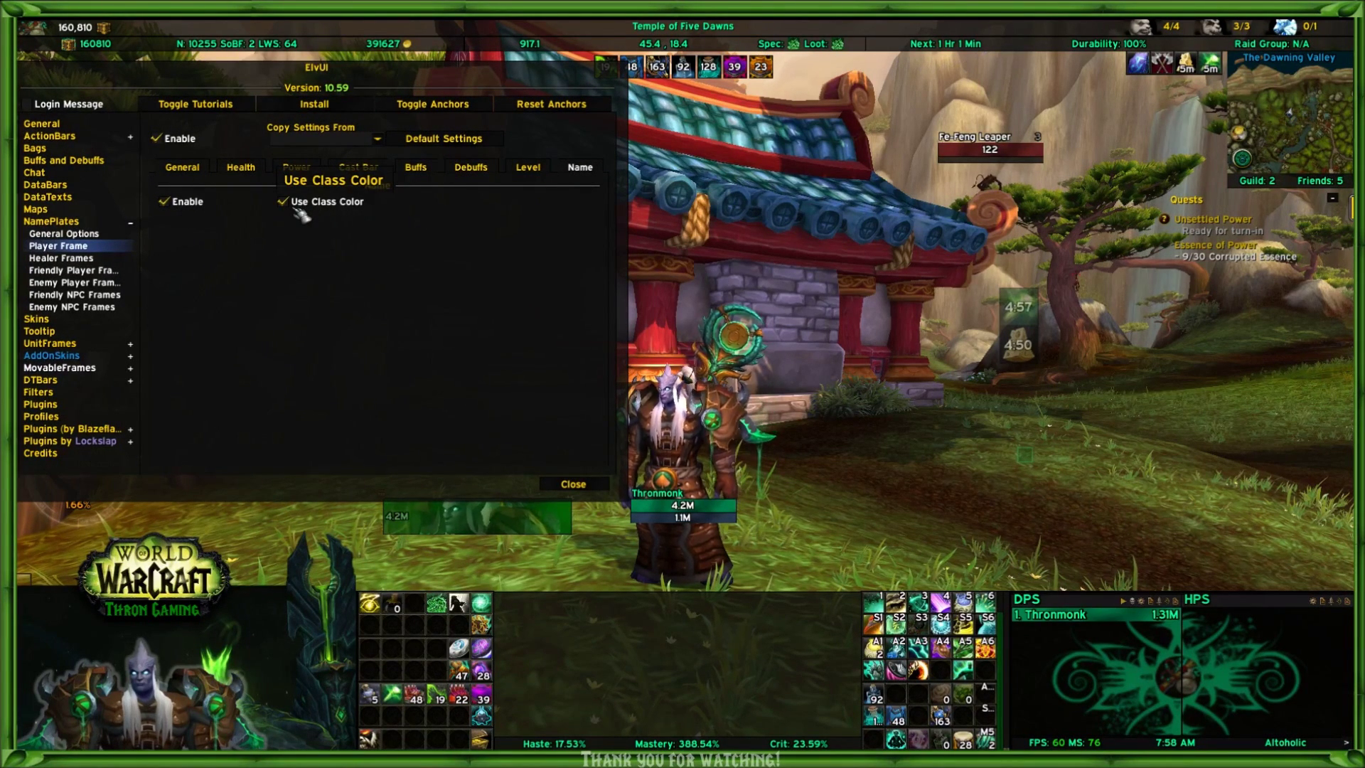
pyautogui.click(295, 207)
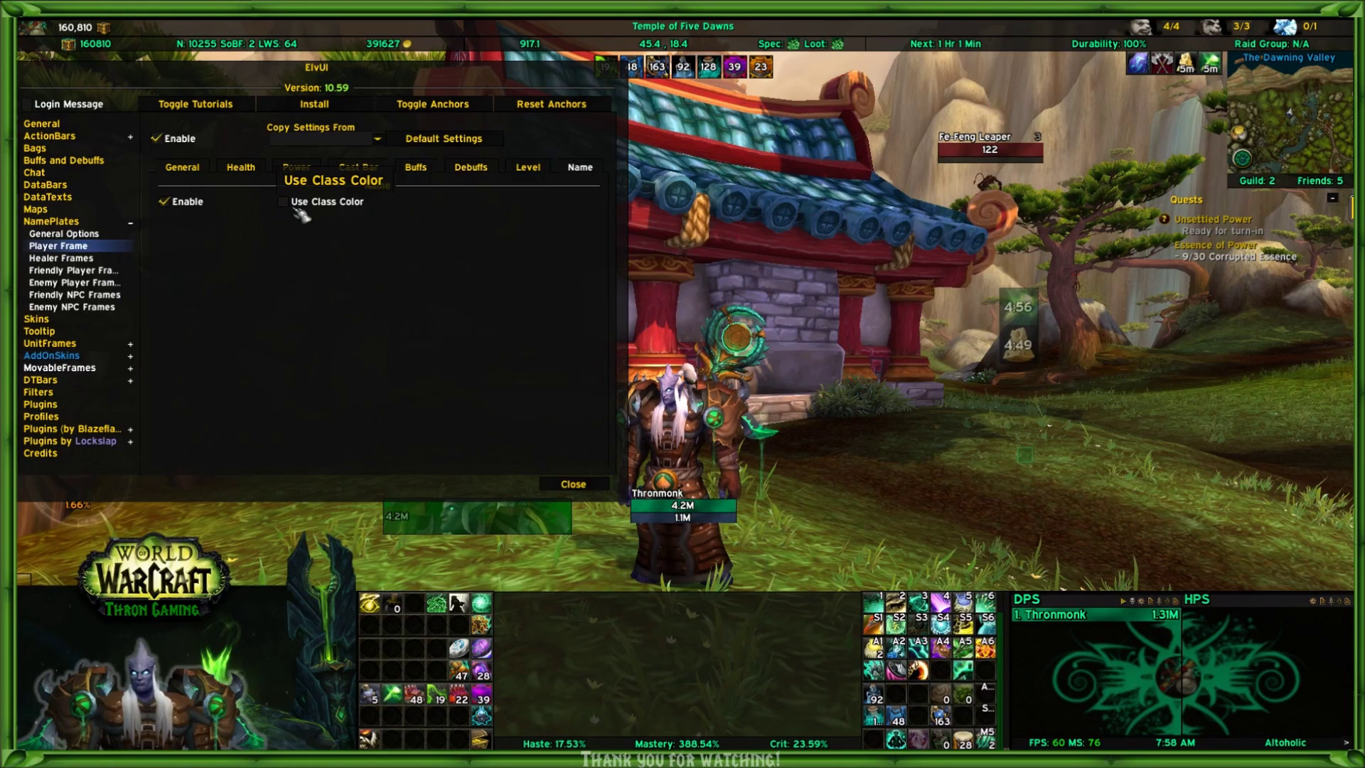
pyautogui.click(183, 204)
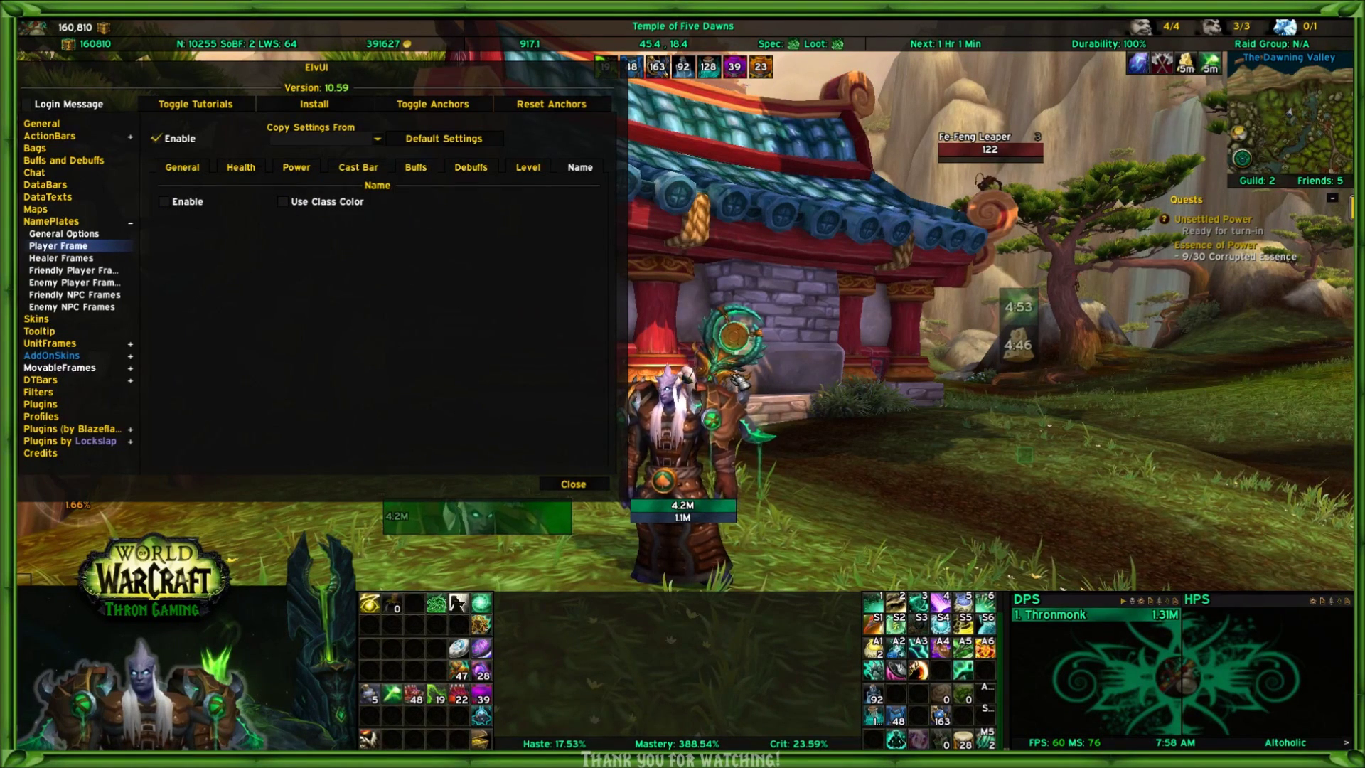